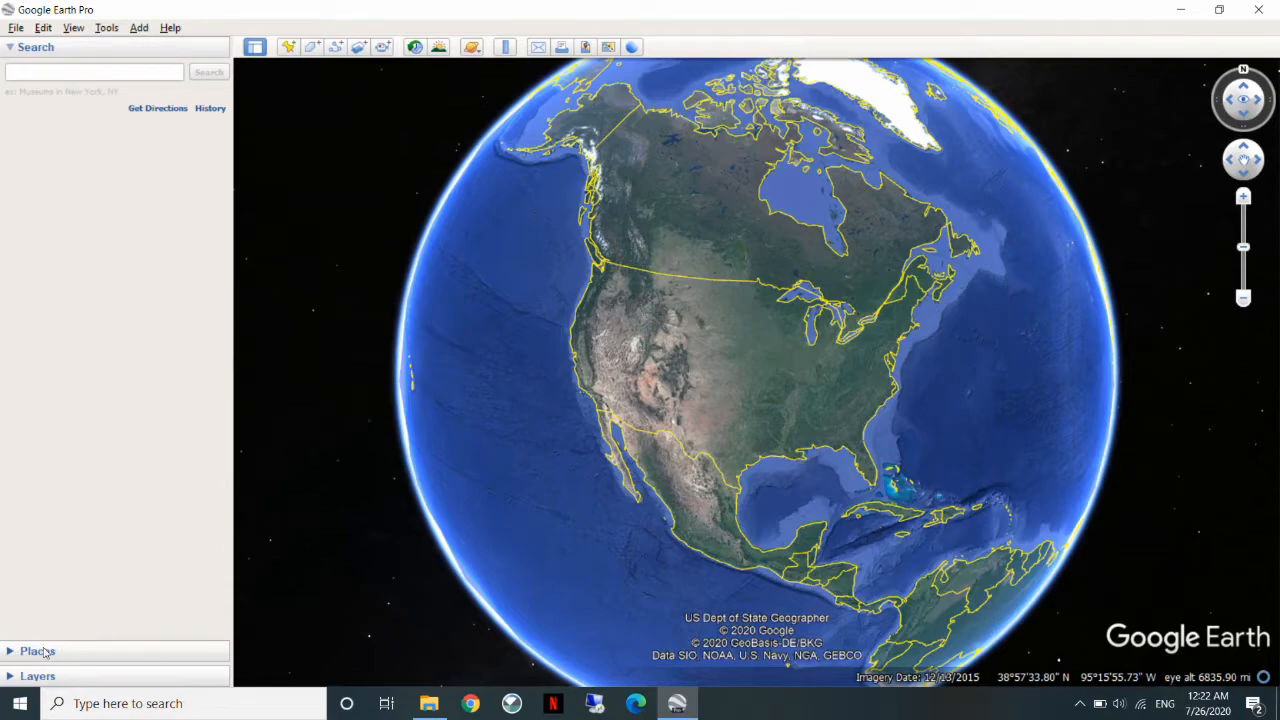
Expand the Places and Layers sections and add a folder named "Tutorial Site Files" under My Places.
click(58, 651)
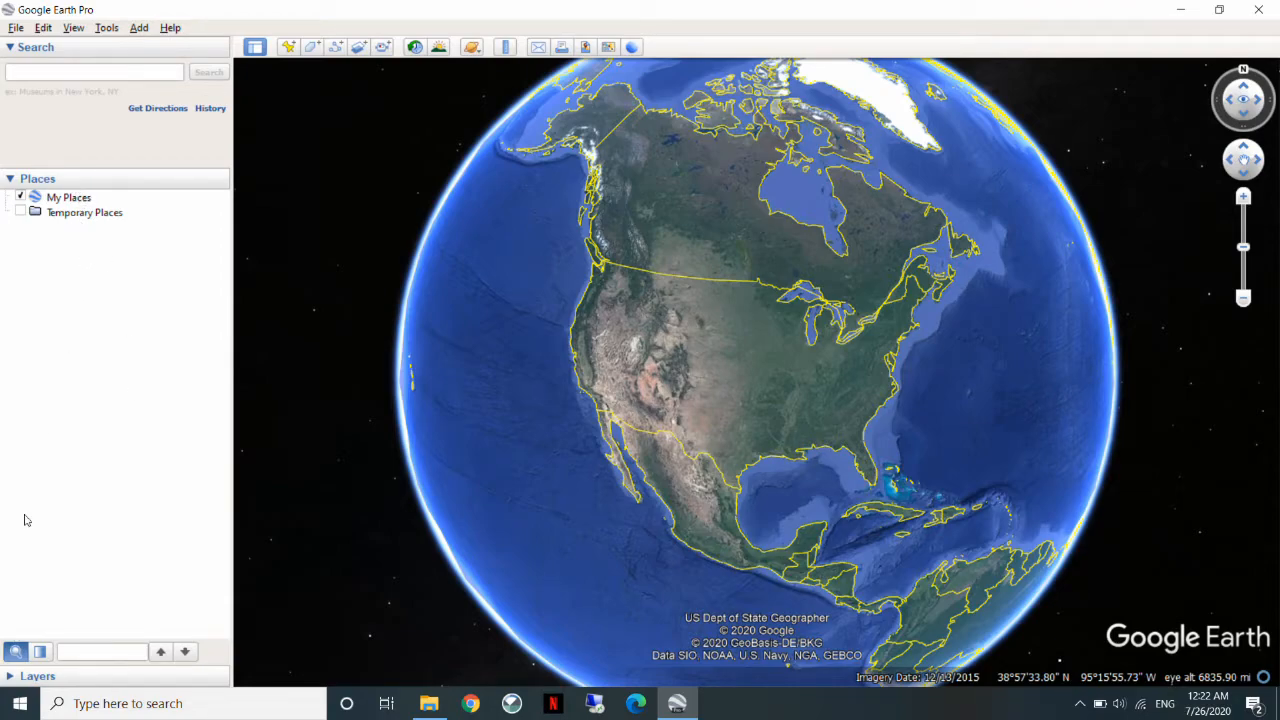
click(30, 677)
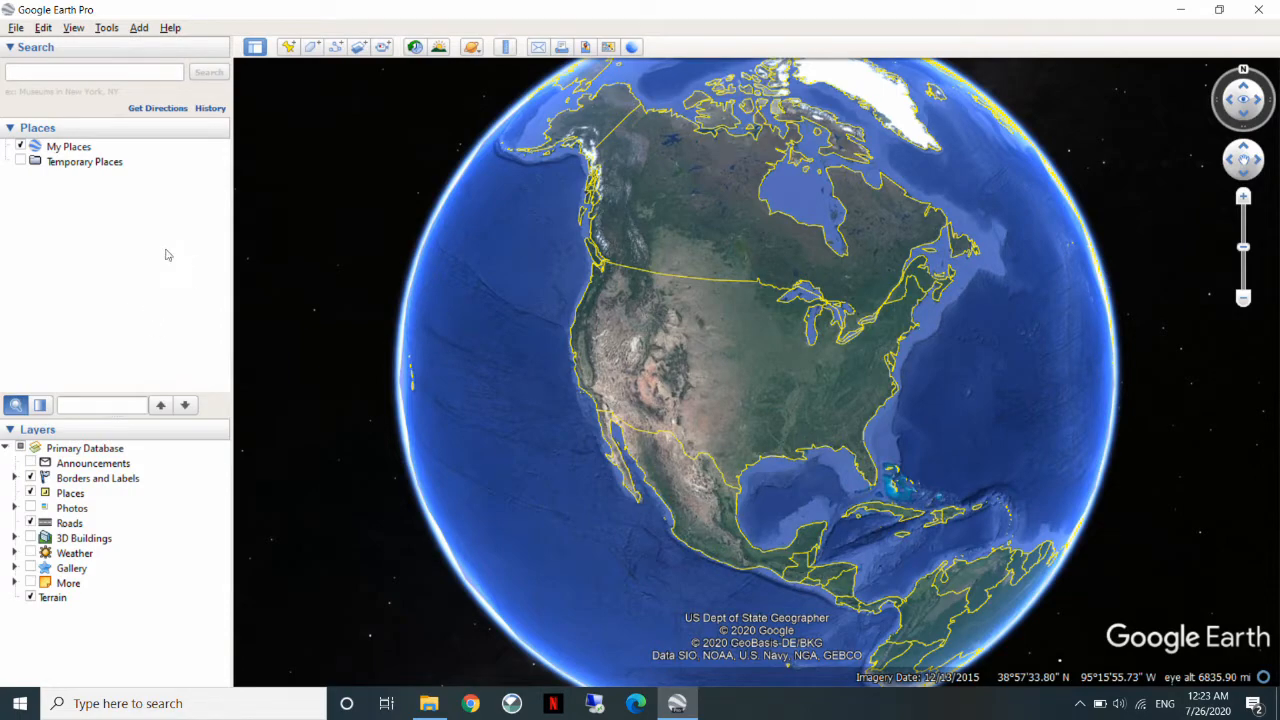
click(83, 148)
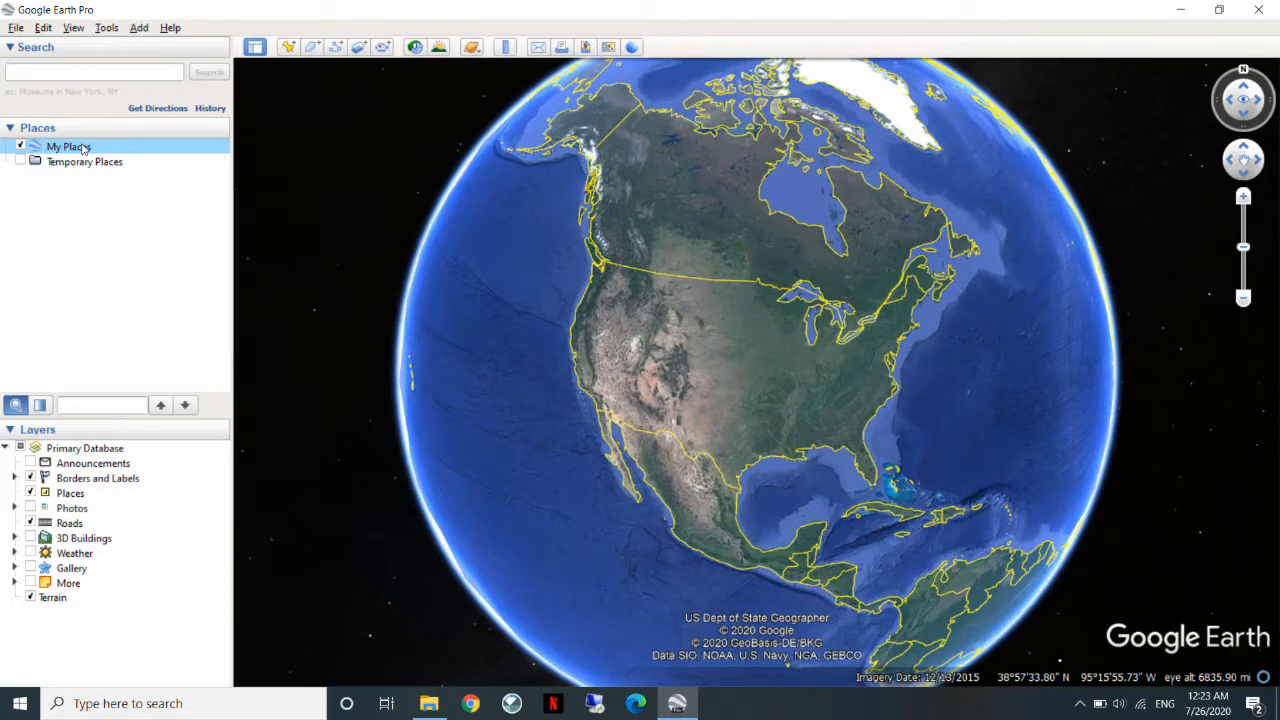
right_click(84, 149)
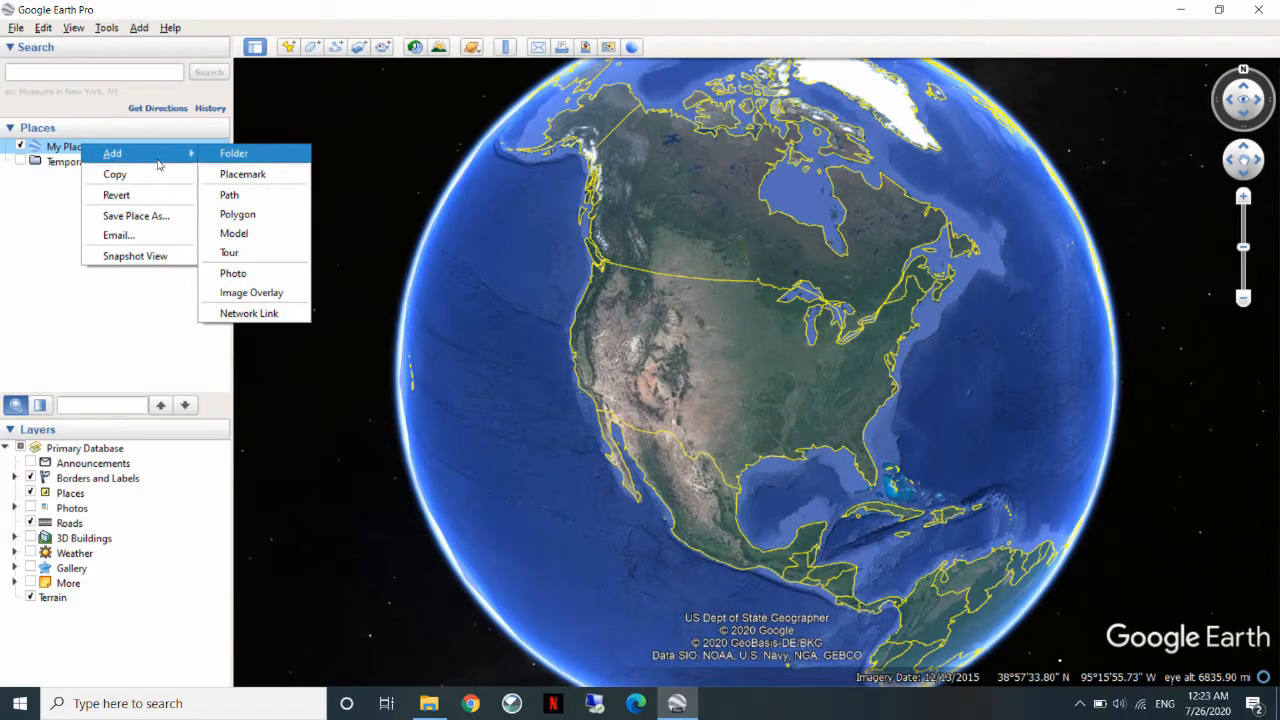
click(234, 153)
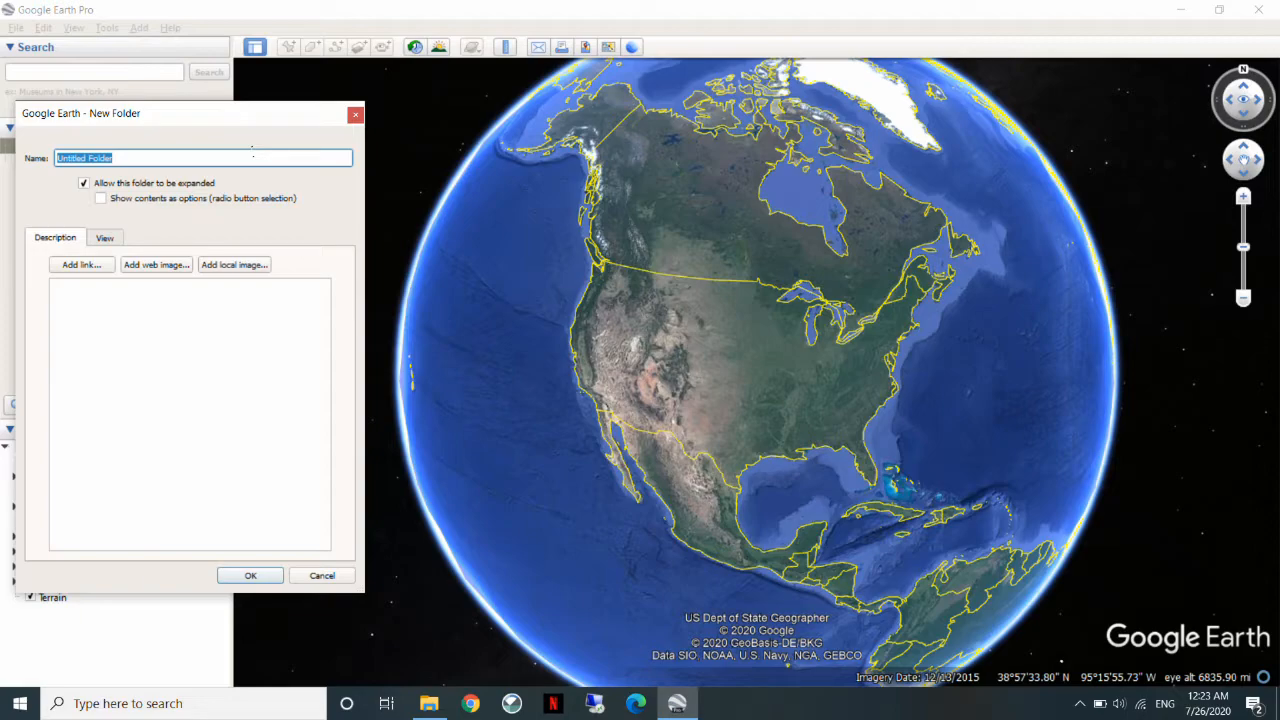
text(Tutorial Site Files)
click(250, 576)
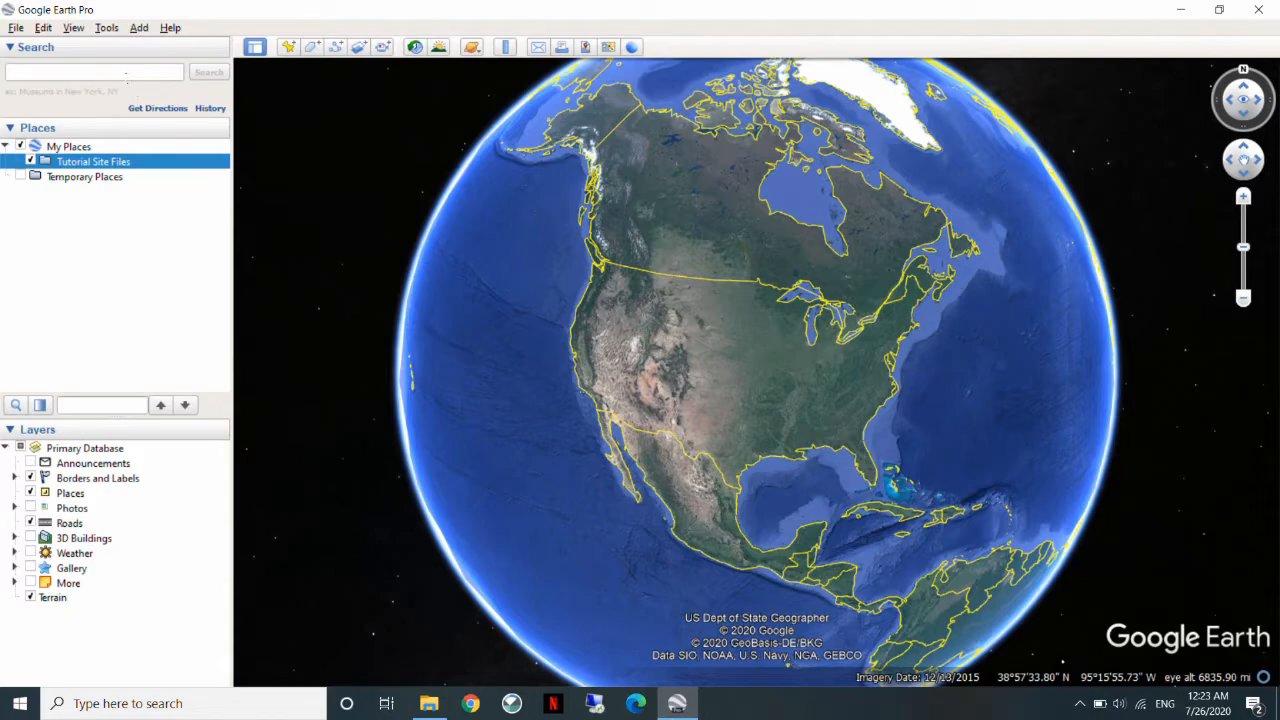
Zoom from the globe to the wooded lot in Florida beside Pebble Creek, where New Tampa Blvd meets Cross Creek Blvd.
click(116, 72)
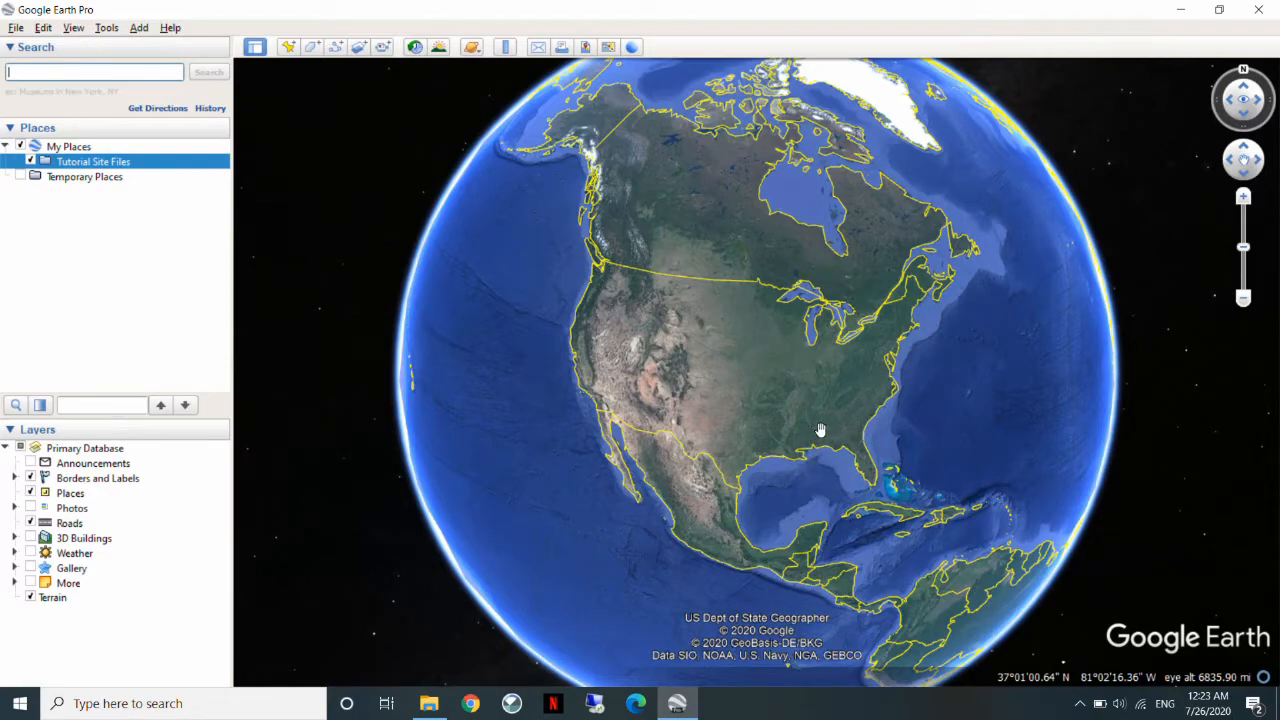
scroll(849, 430, up, 5)
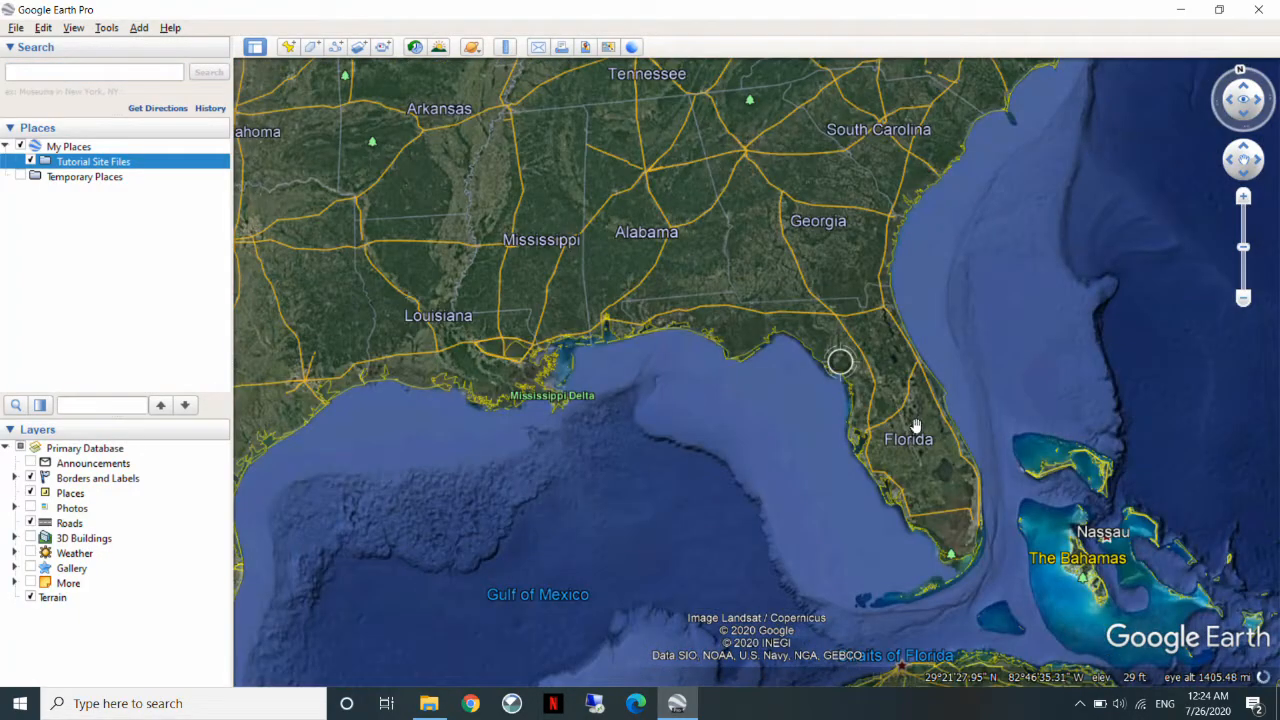
scroll(845, 362, up, 5)
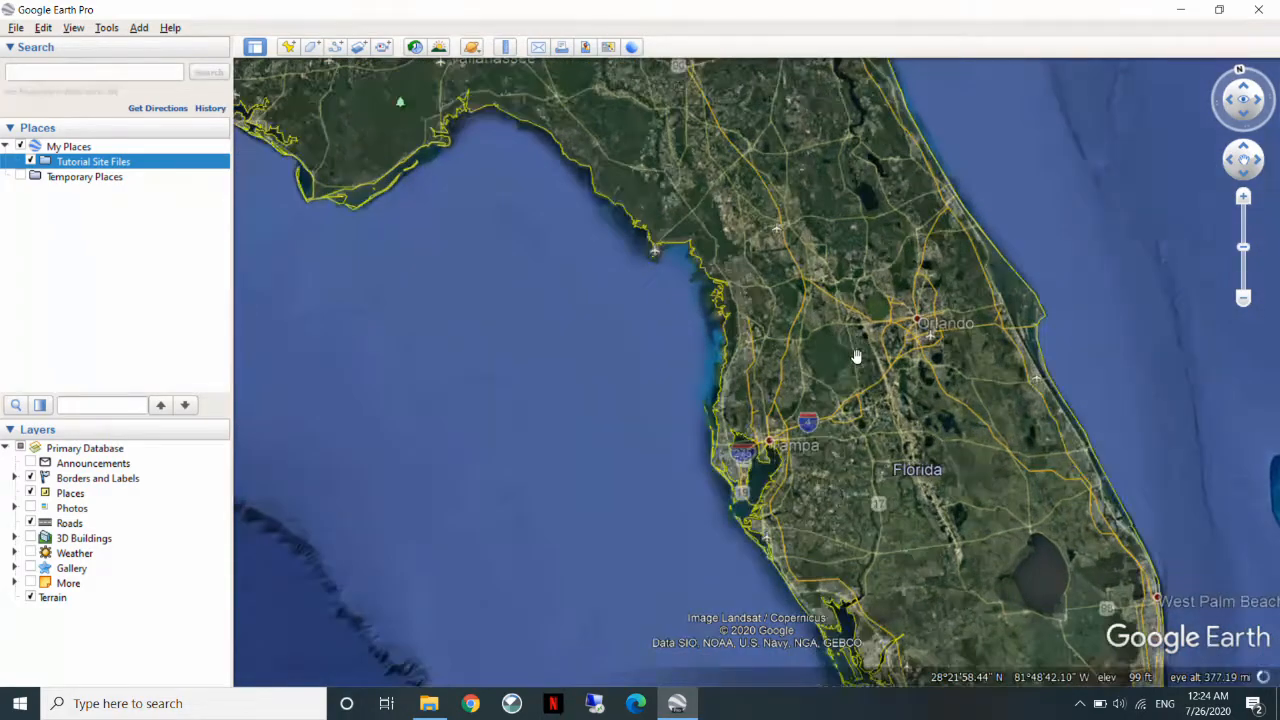
scroll(866, 380, up, 2)
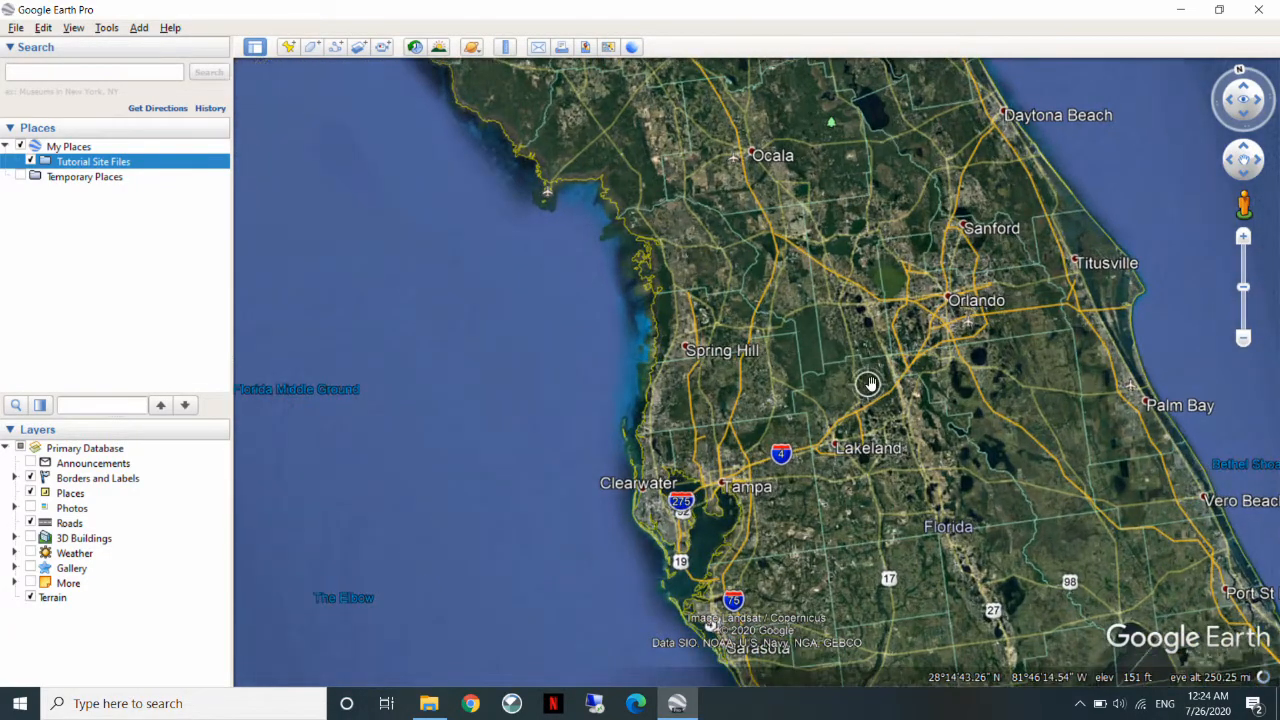
scroll(786, 344, down, 5)
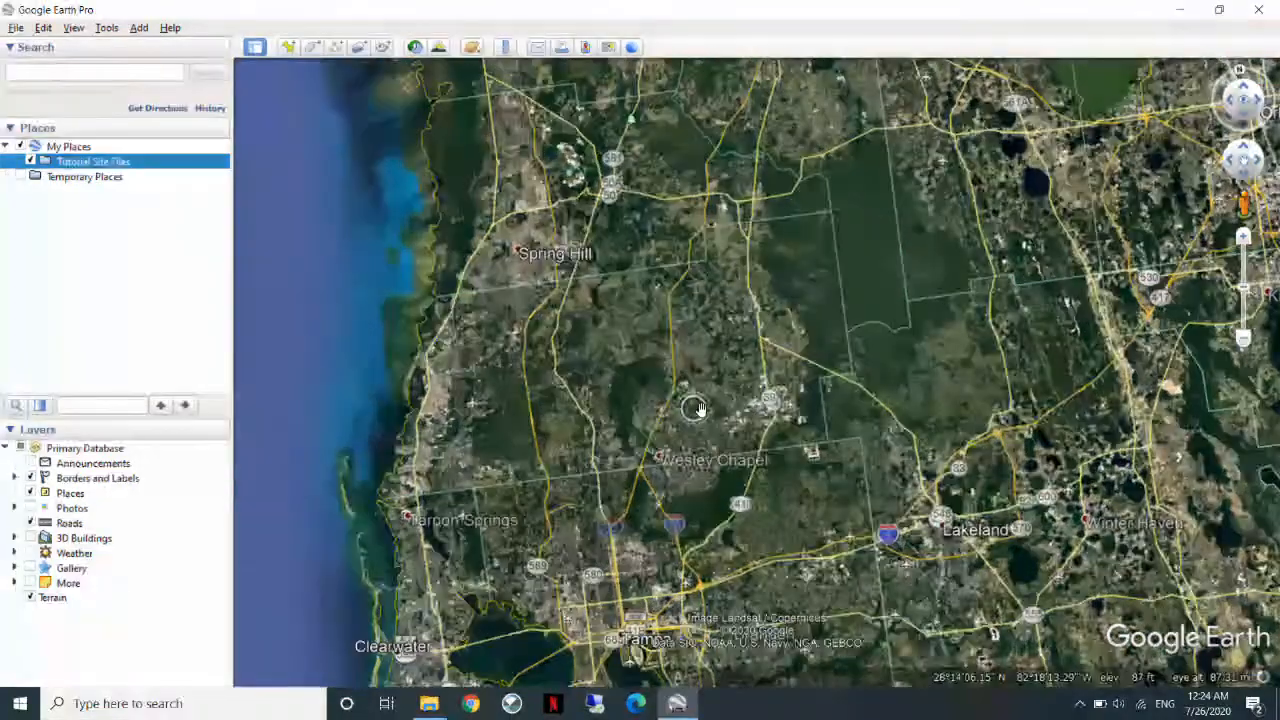
scroll(750, 405, up, 10)
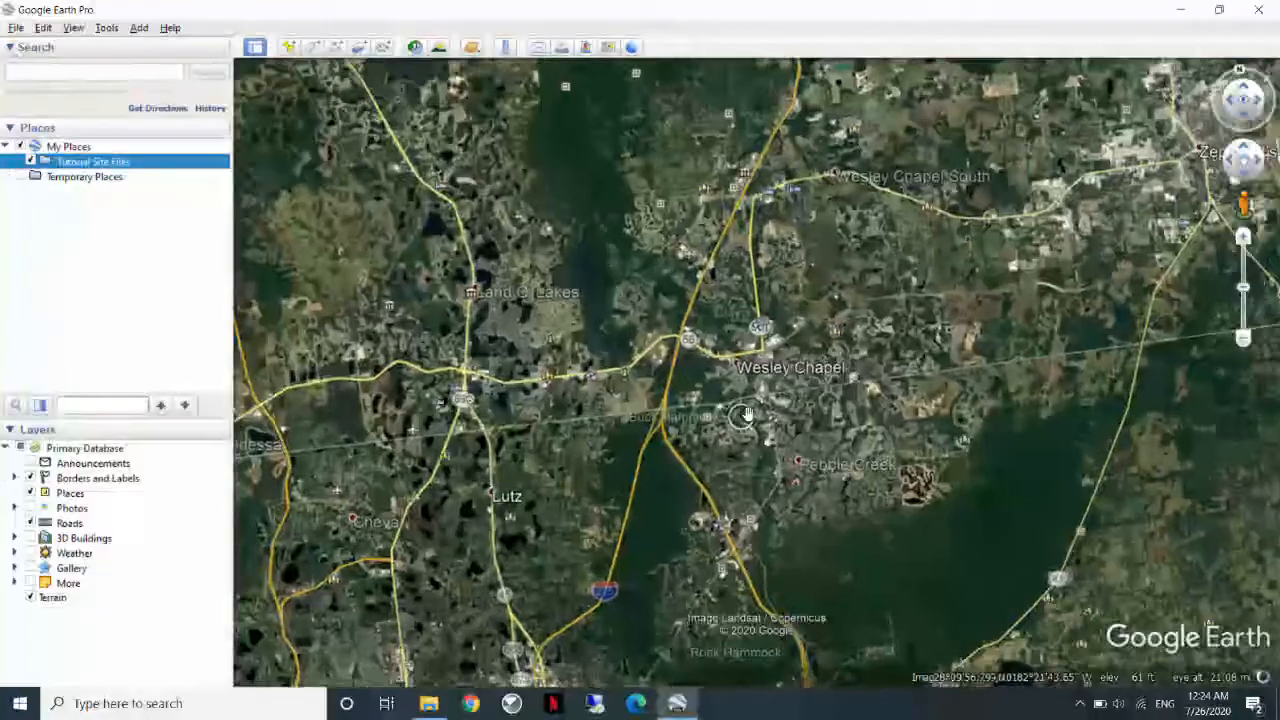
scroll(775, 505, up, 3)
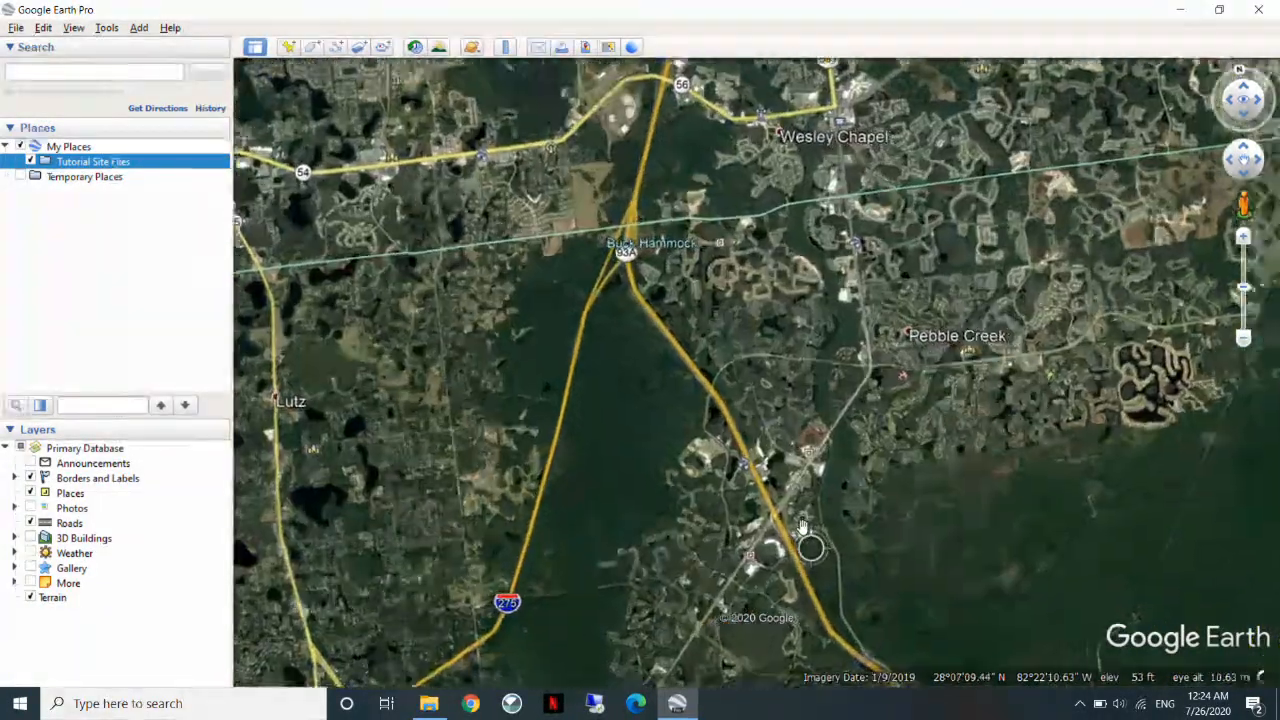
scroll(786, 493, up, 3)
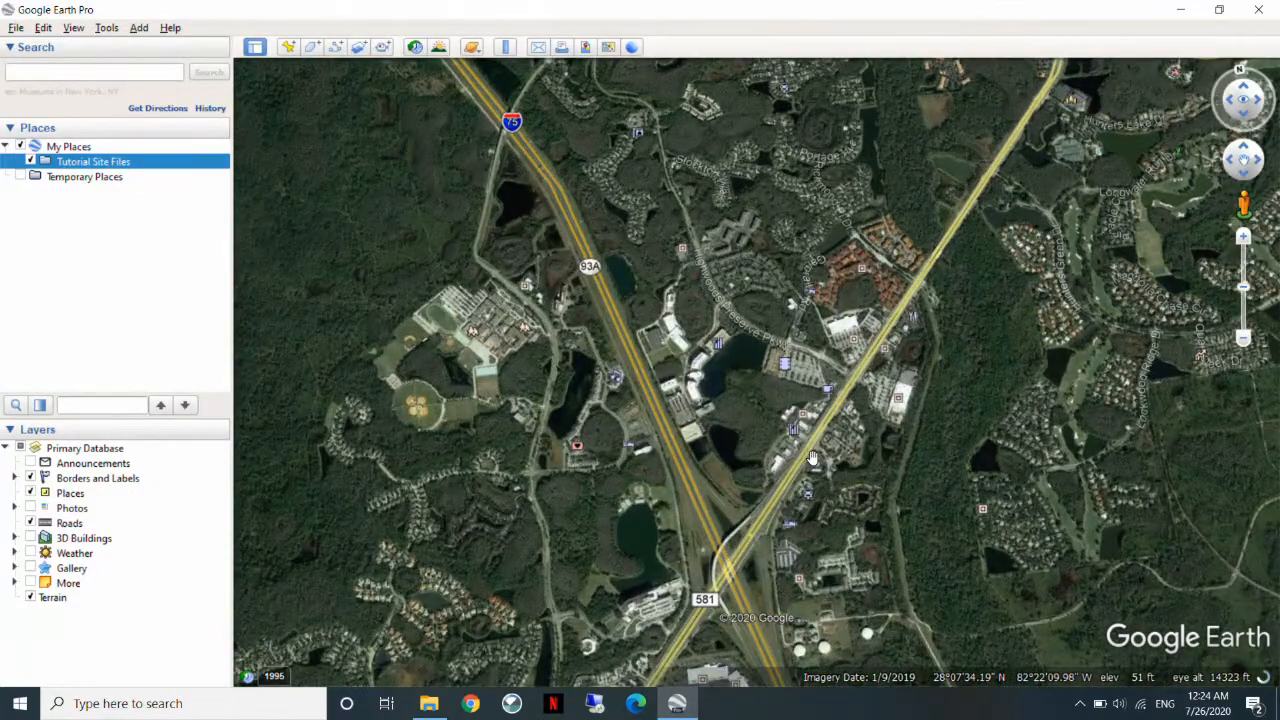
drag(827, 438, 805, 458)
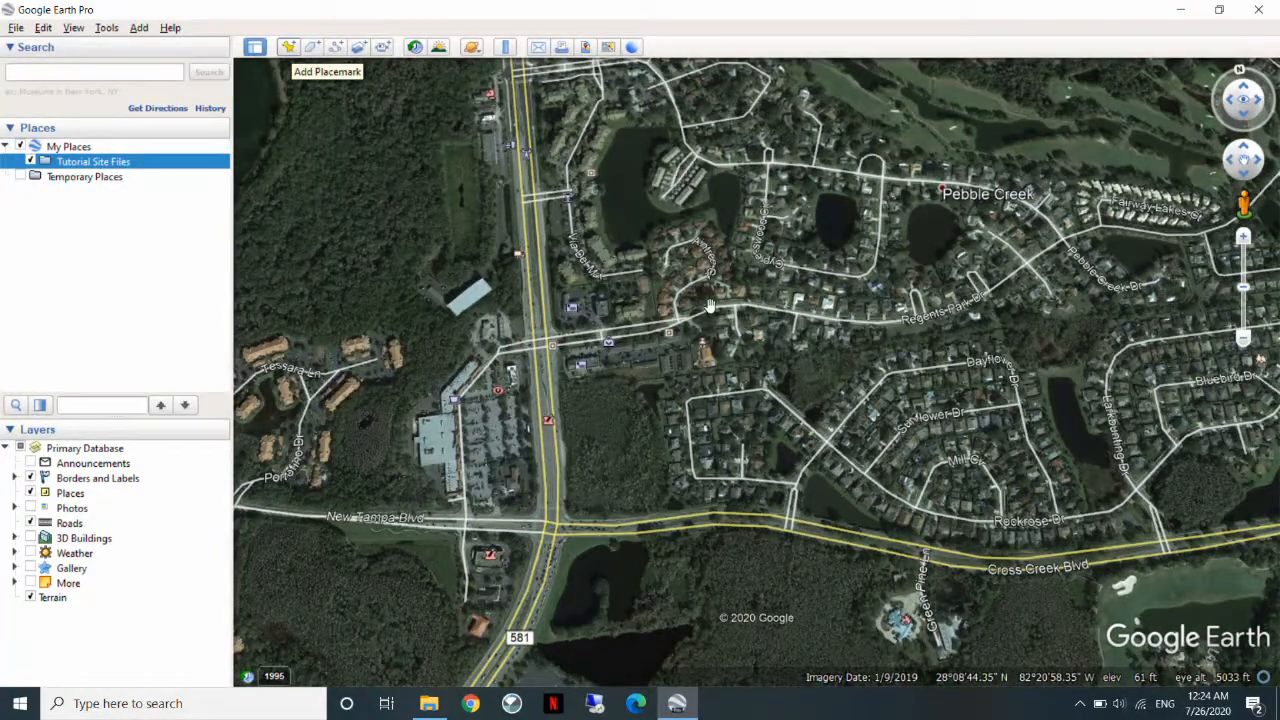
Add a placemark on the wooded lot northeast of the New Tampa Blvd intersection and name it "Site Location".
click(288, 48)
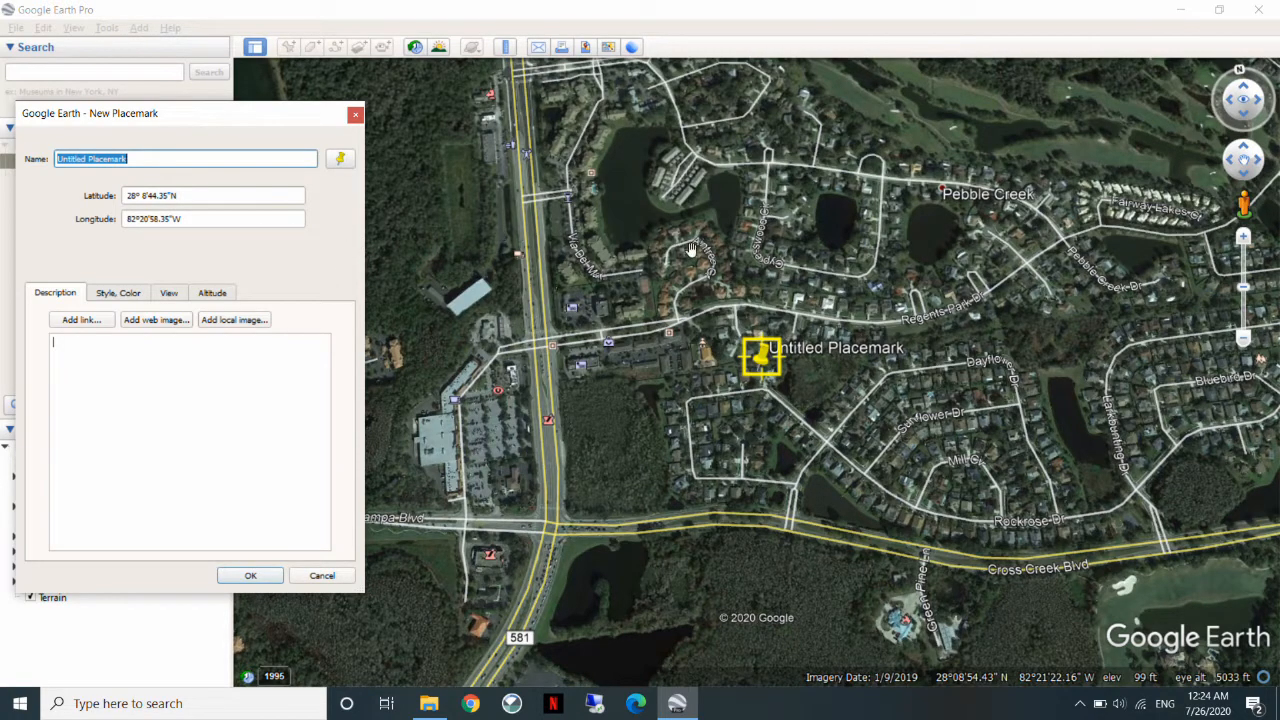
drag(765, 363, 611, 441)
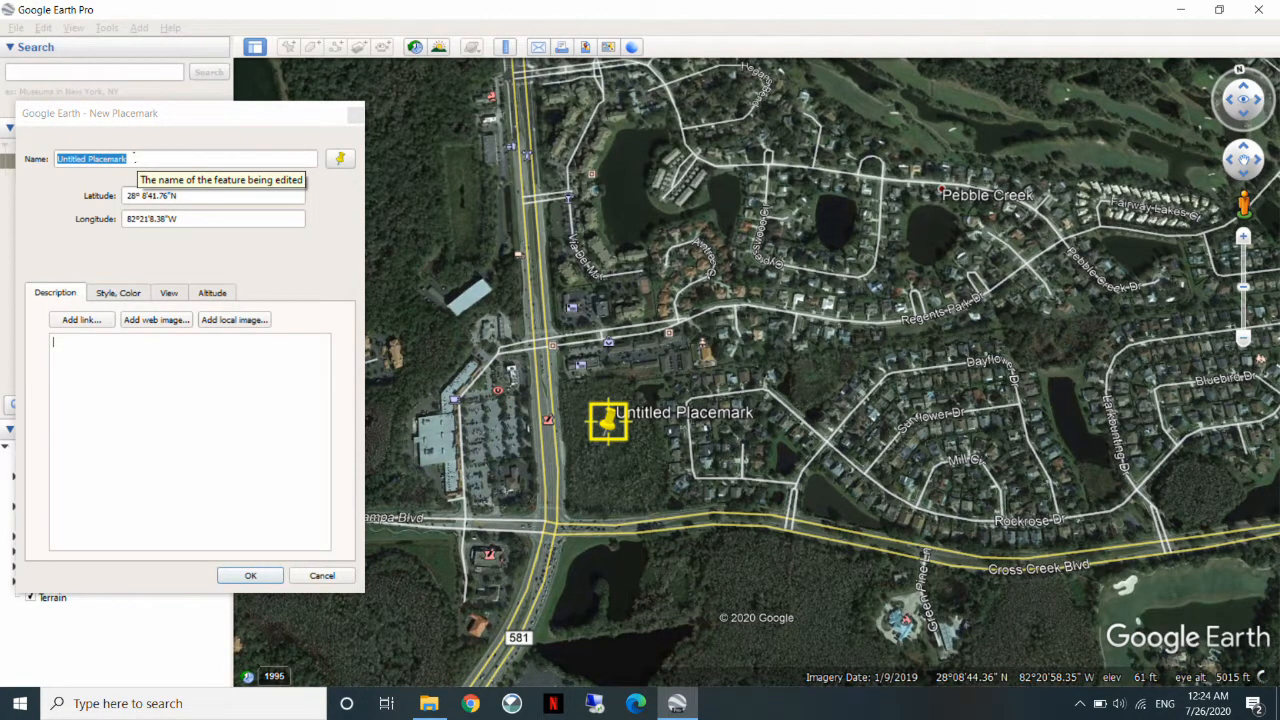
click(52, 176)
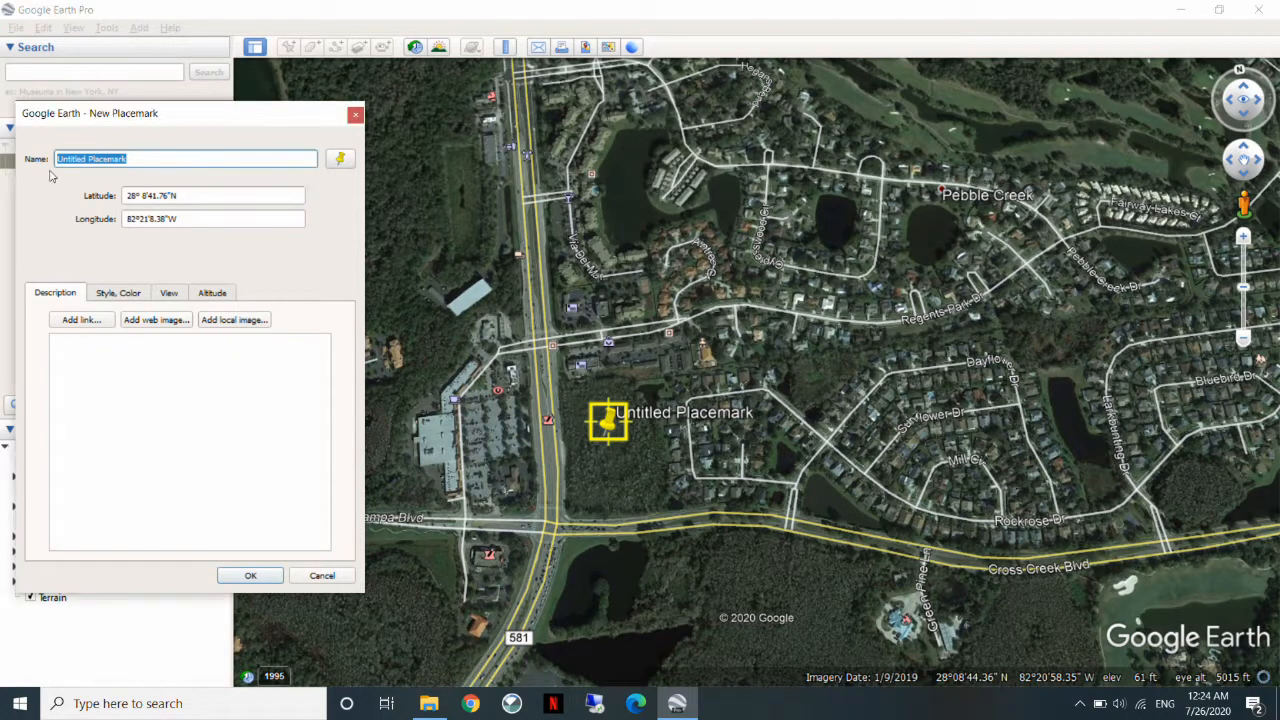
text(Site L)
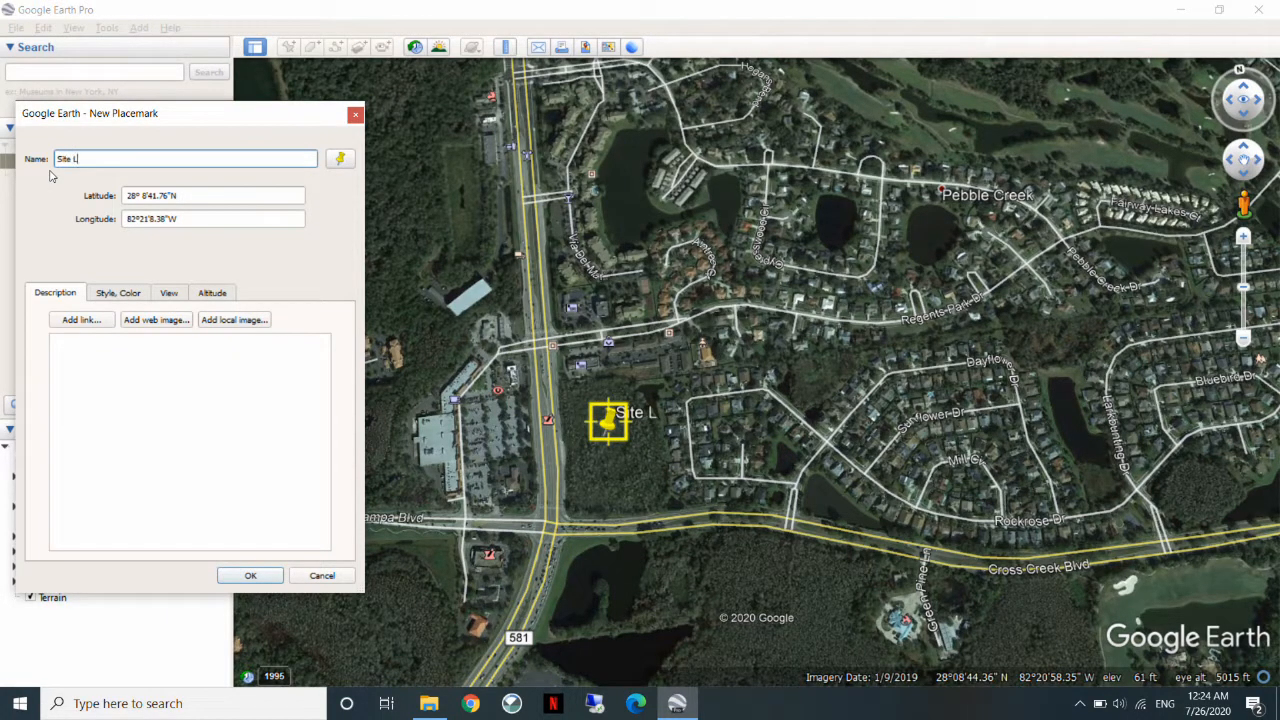
text(ocation)
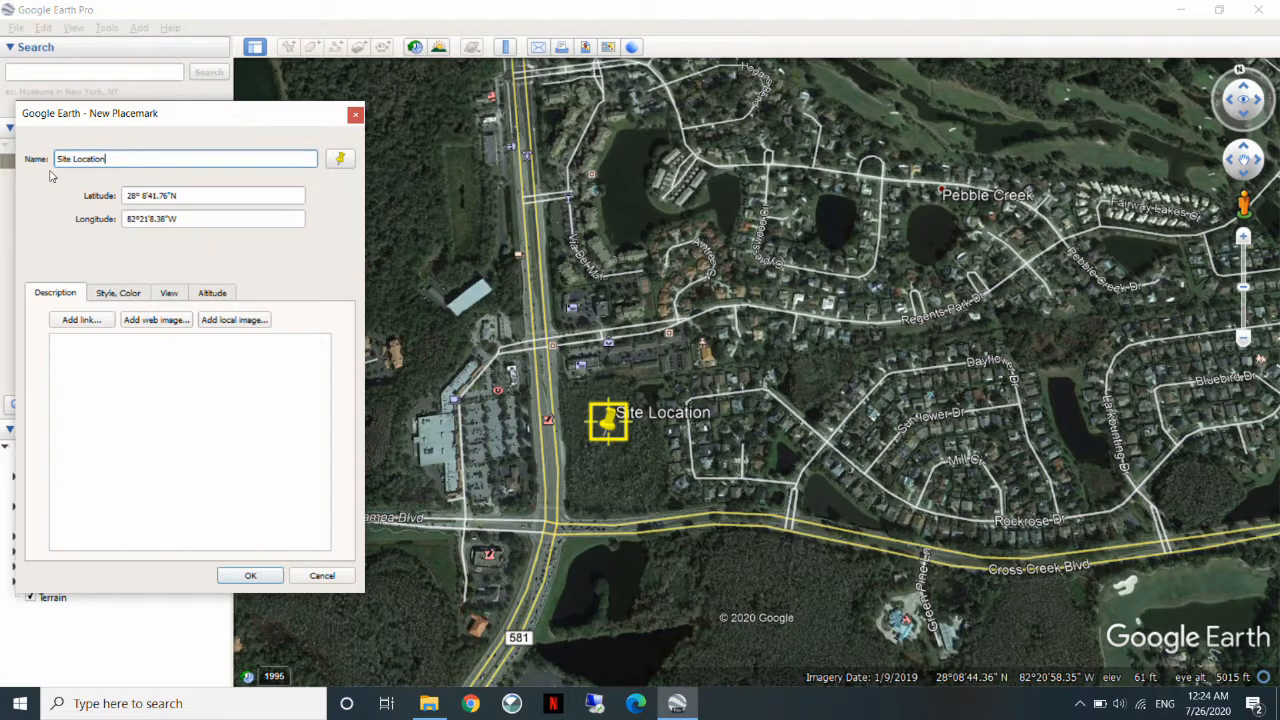
Change the placemark's icon to the red marker with a diamond and save the placemark.
click(340, 159)
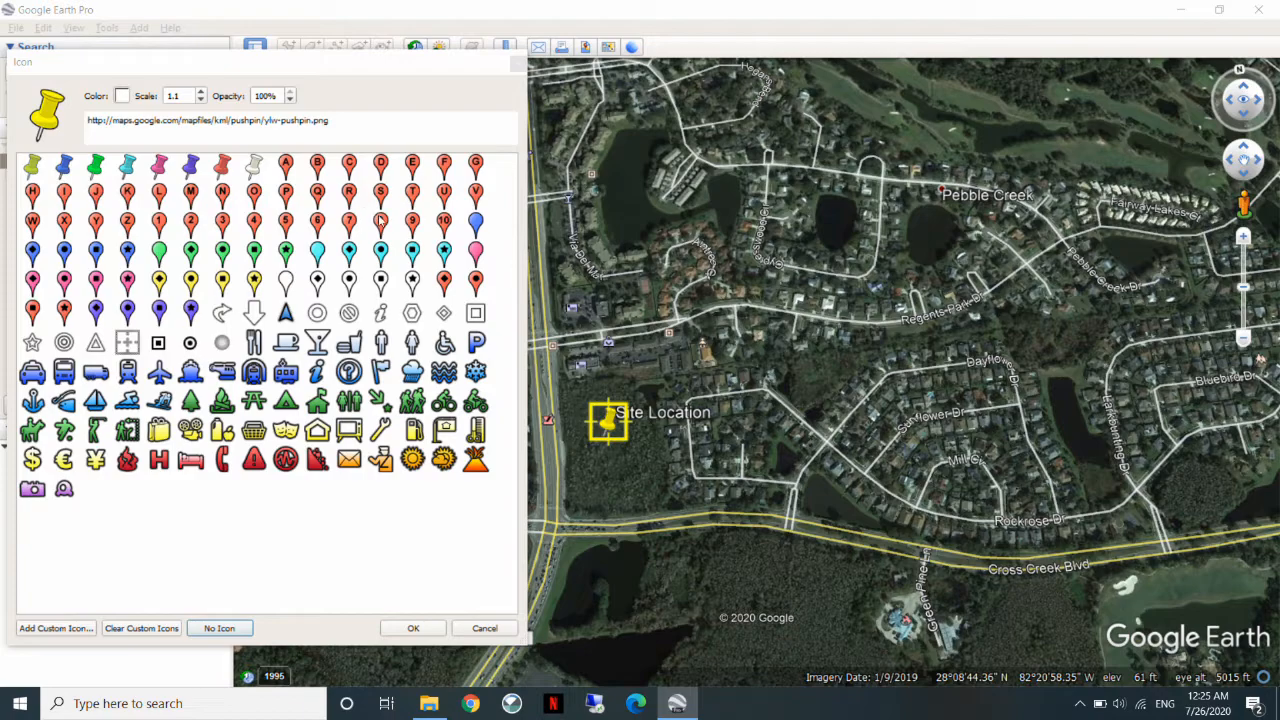
click(445, 283)
click(413, 628)
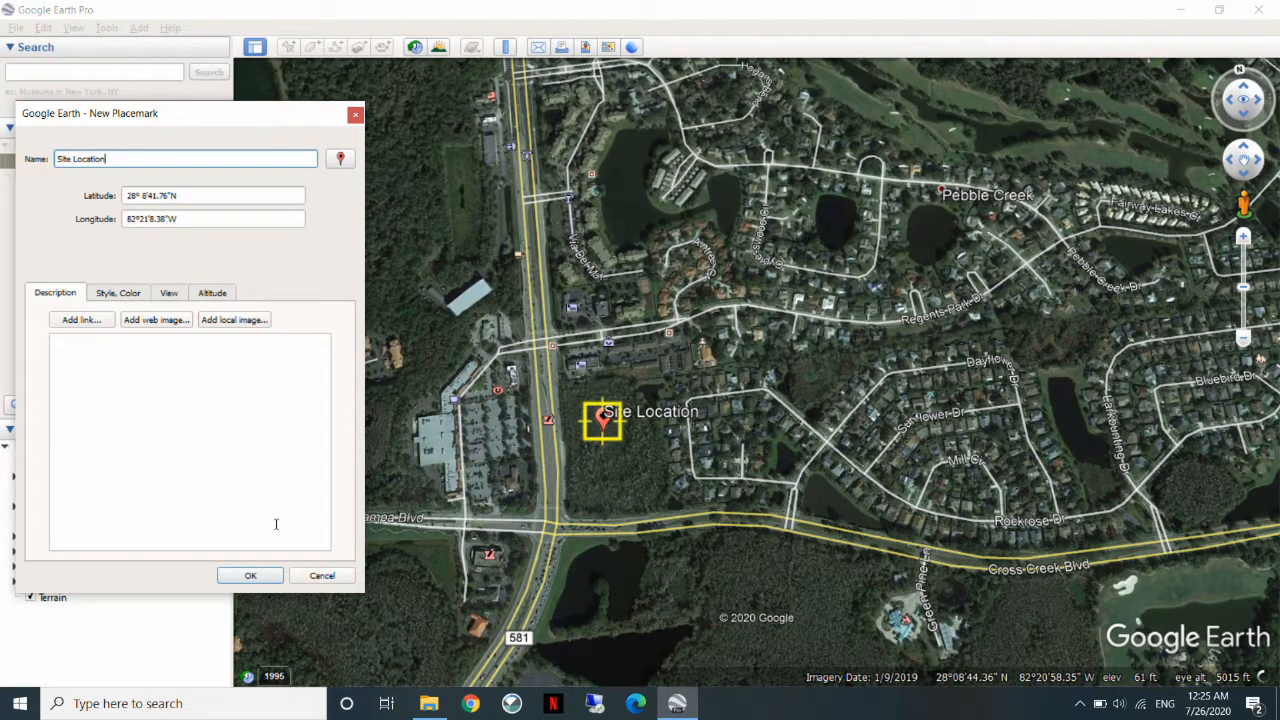
click(247, 575)
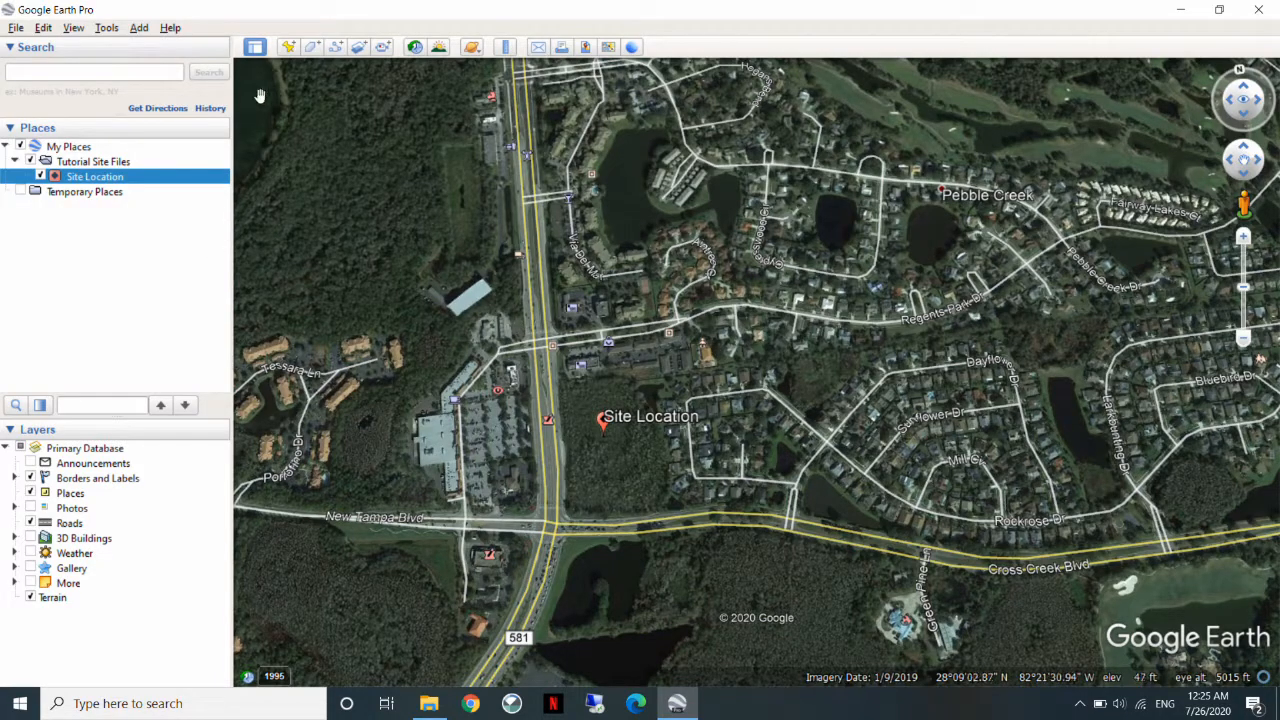
Draw a new polygon tracing the boundary of the wooded lot around the Site Location placemark.
click(311, 48)
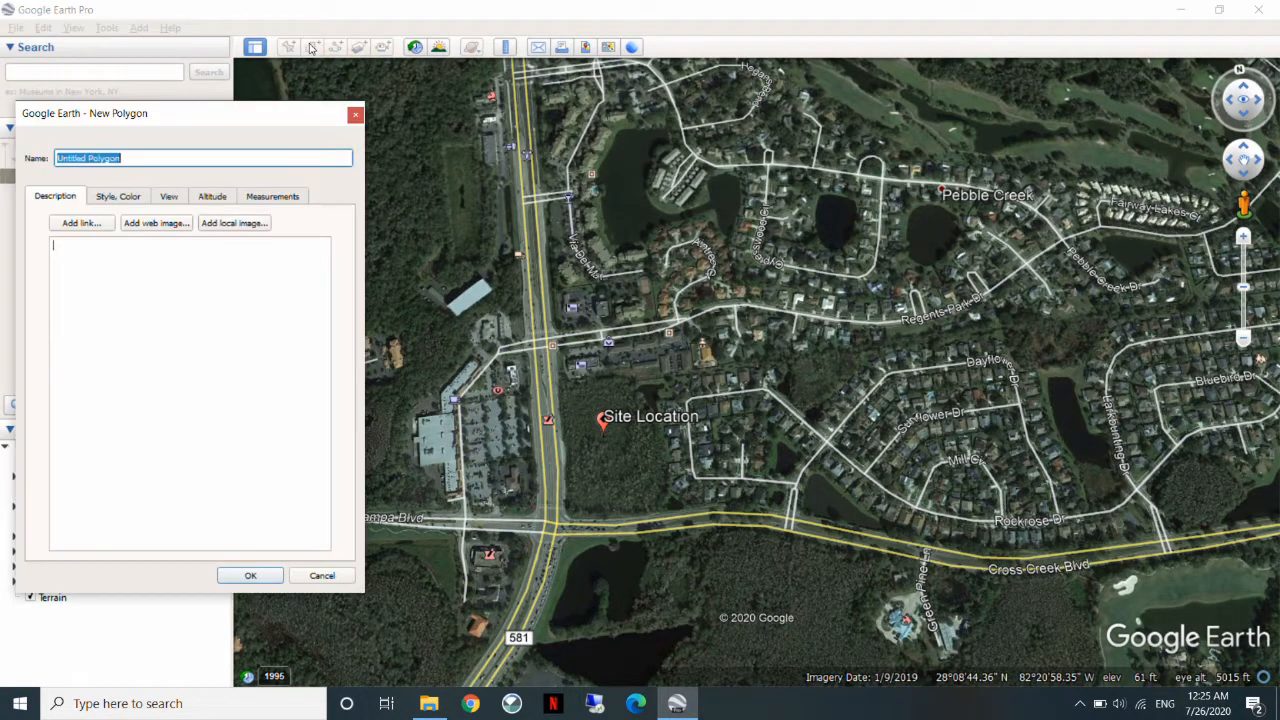
click(562, 378)
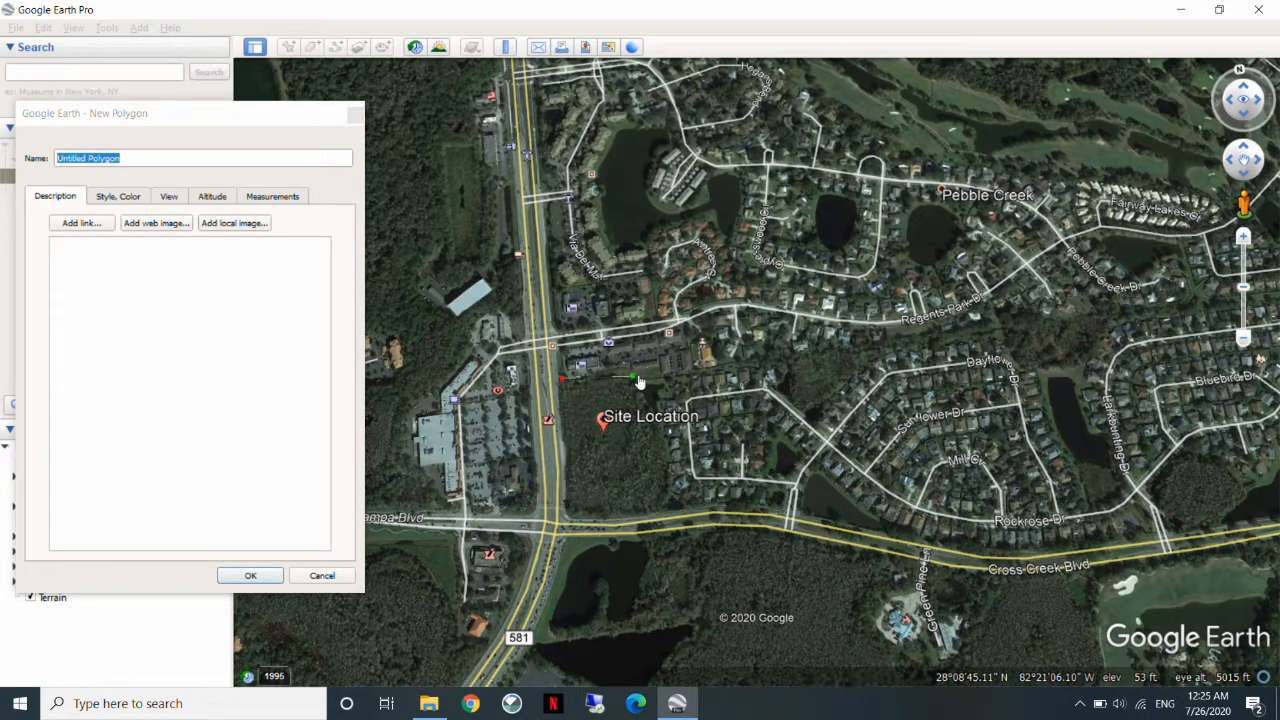
click(658, 380)
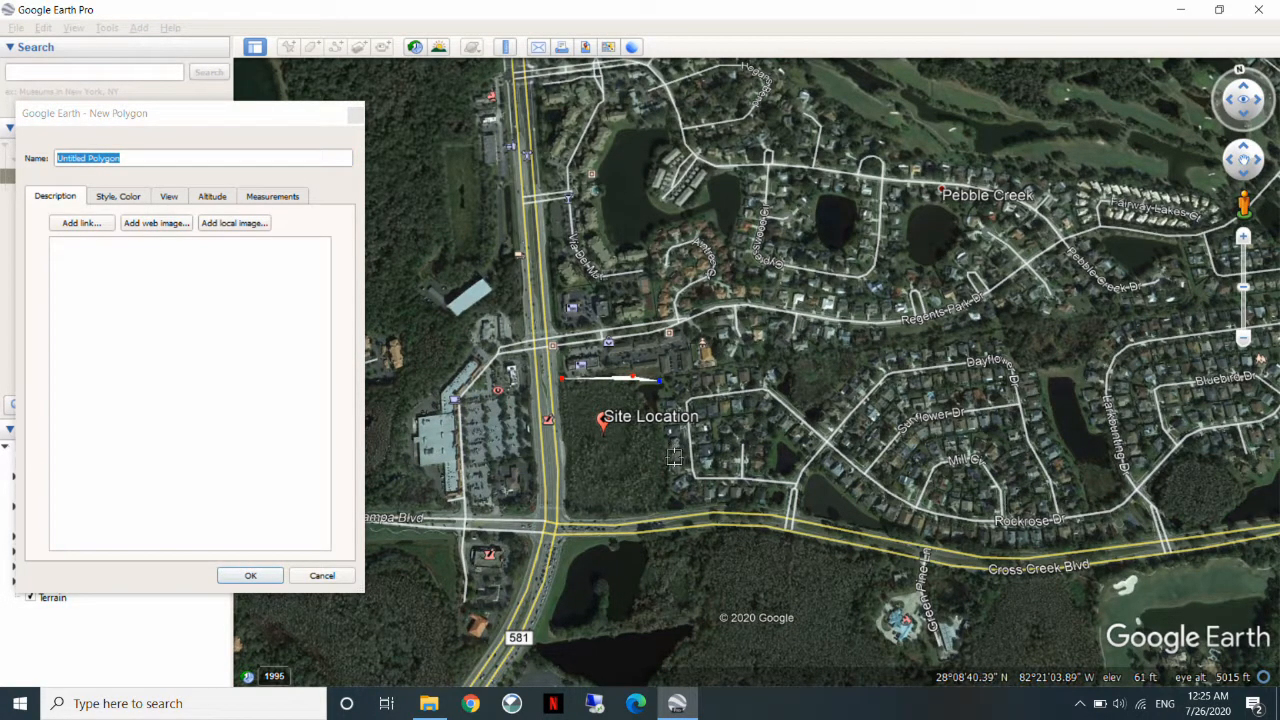
click(668, 487)
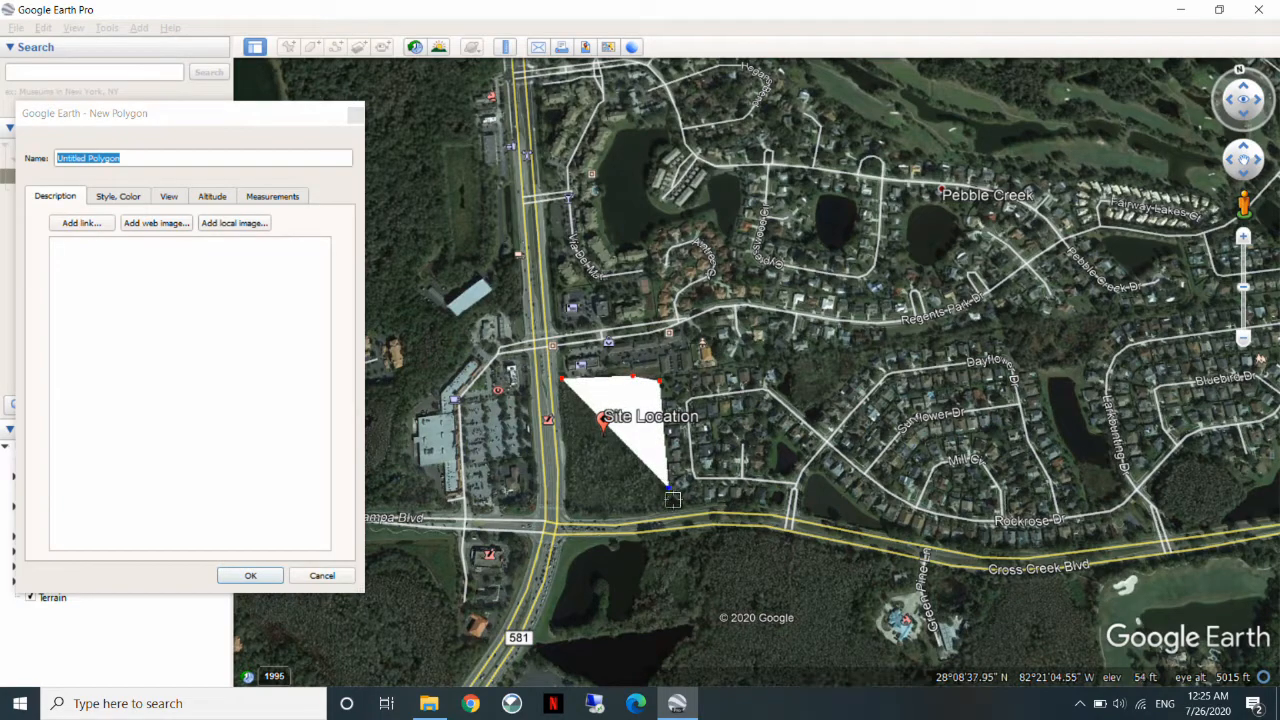
click(683, 503)
click(636, 513)
click(567, 511)
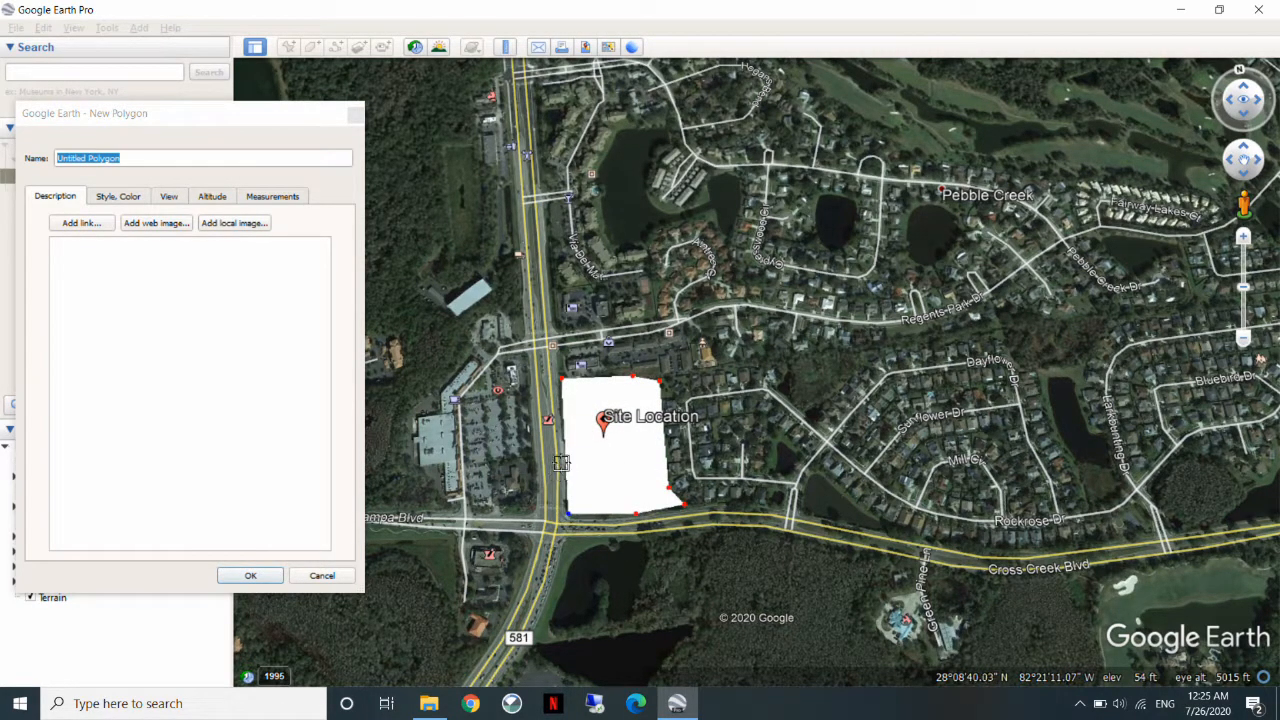
click(557, 389)
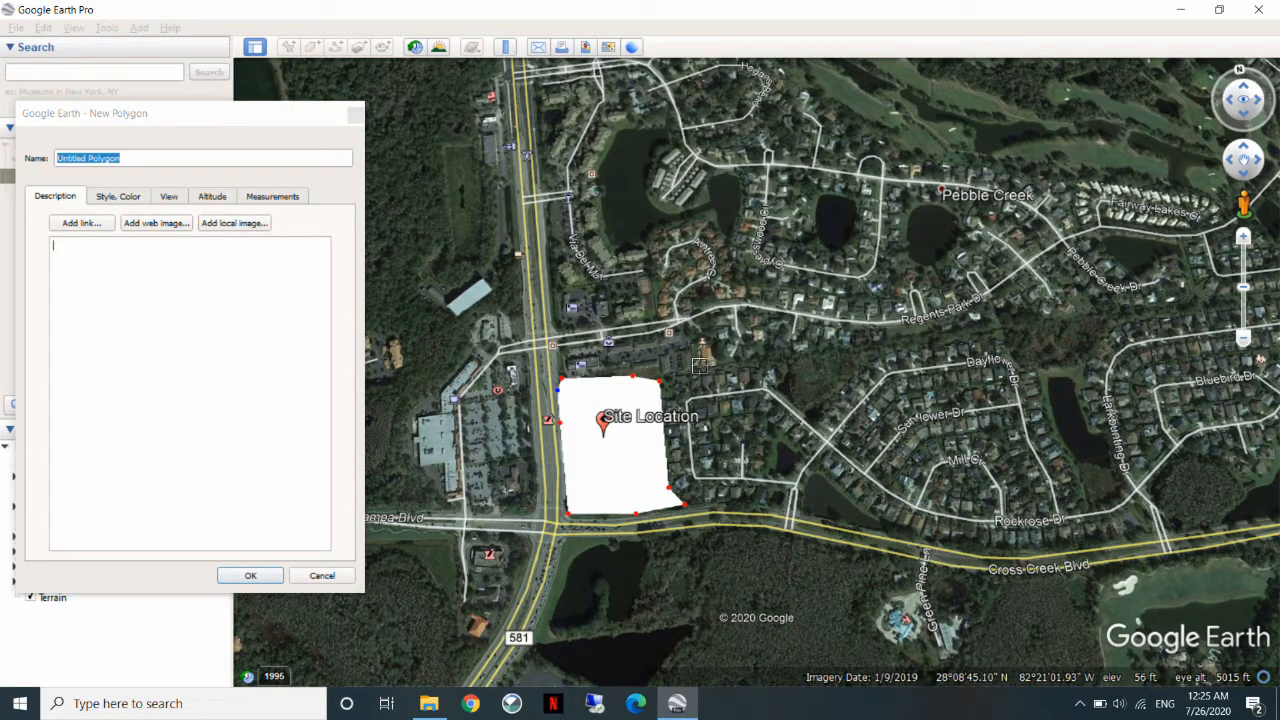
click(258, 264)
Style the polygon's area as Outlined and set its line colour to red (#ff0000).
click(118, 197)
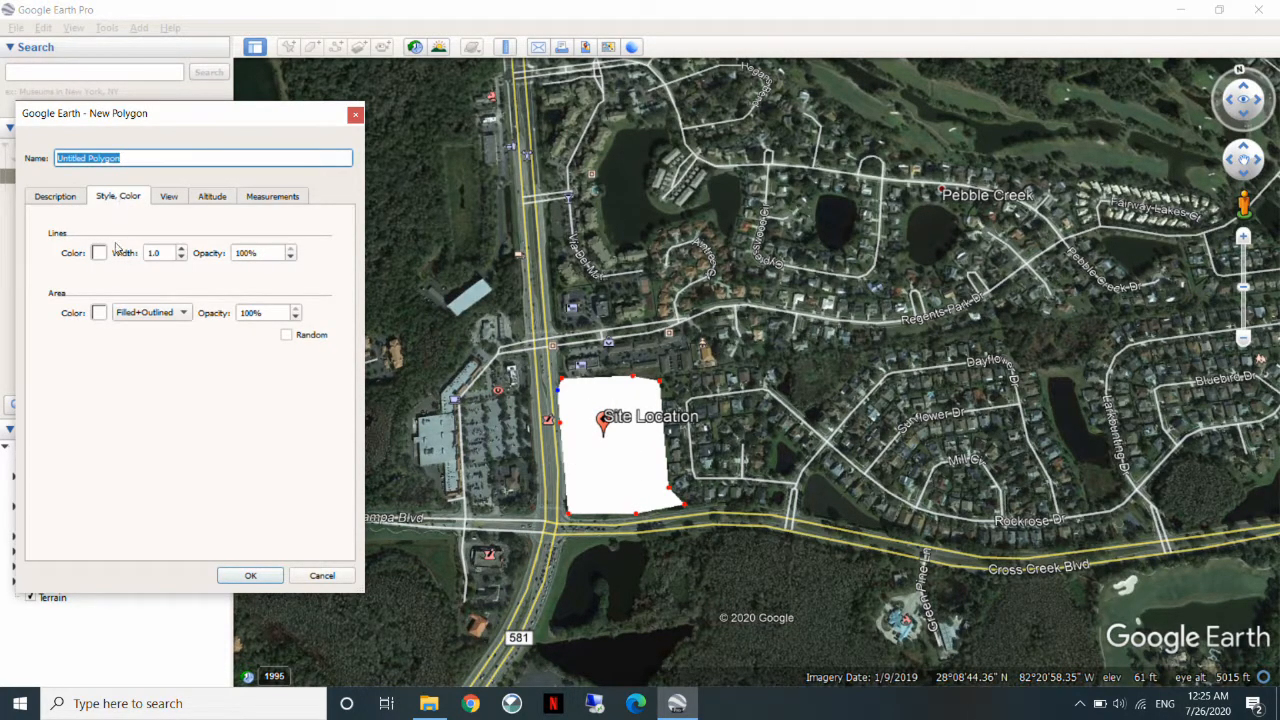
click(167, 314)
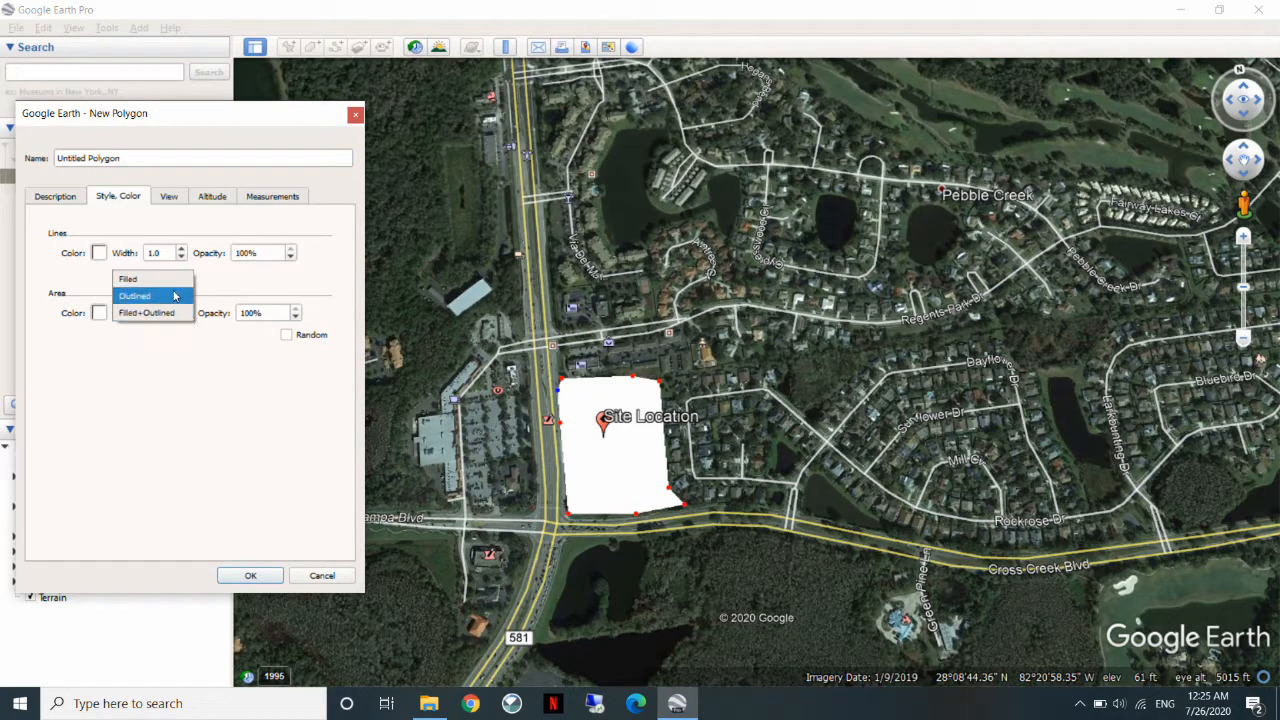
click(172, 296)
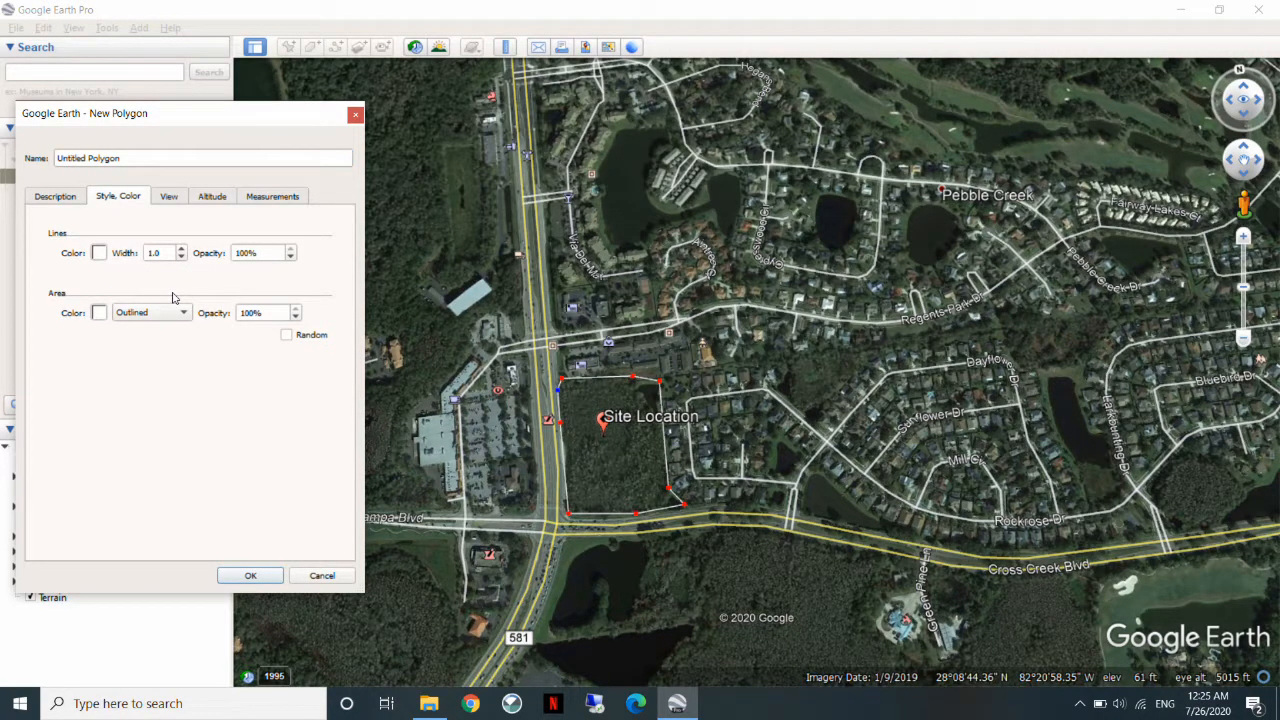
click(99, 254)
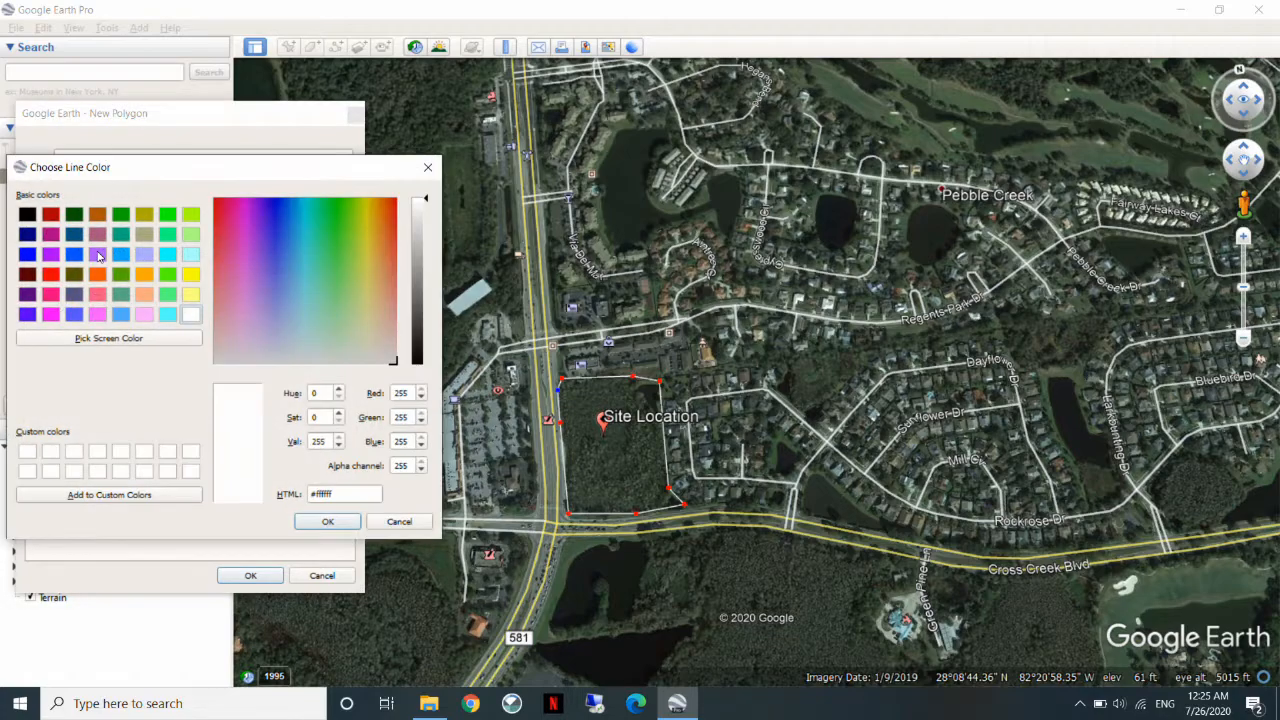
click(50, 276)
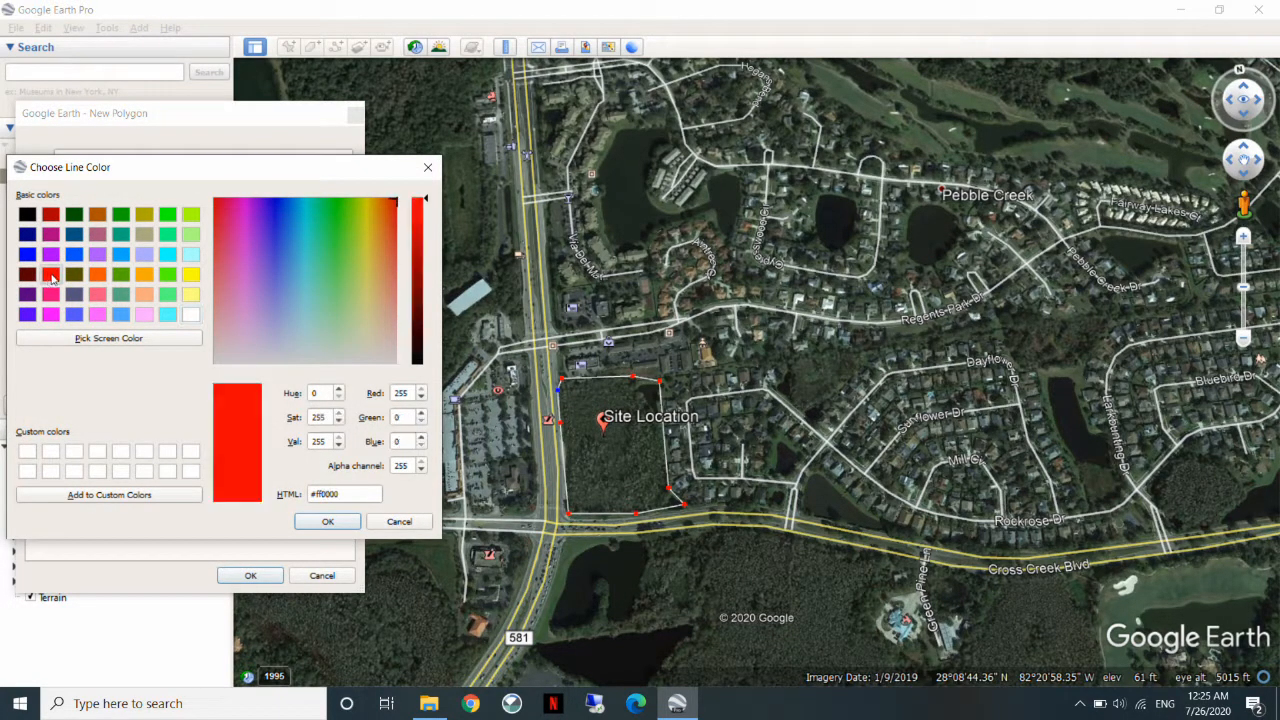
click(328, 523)
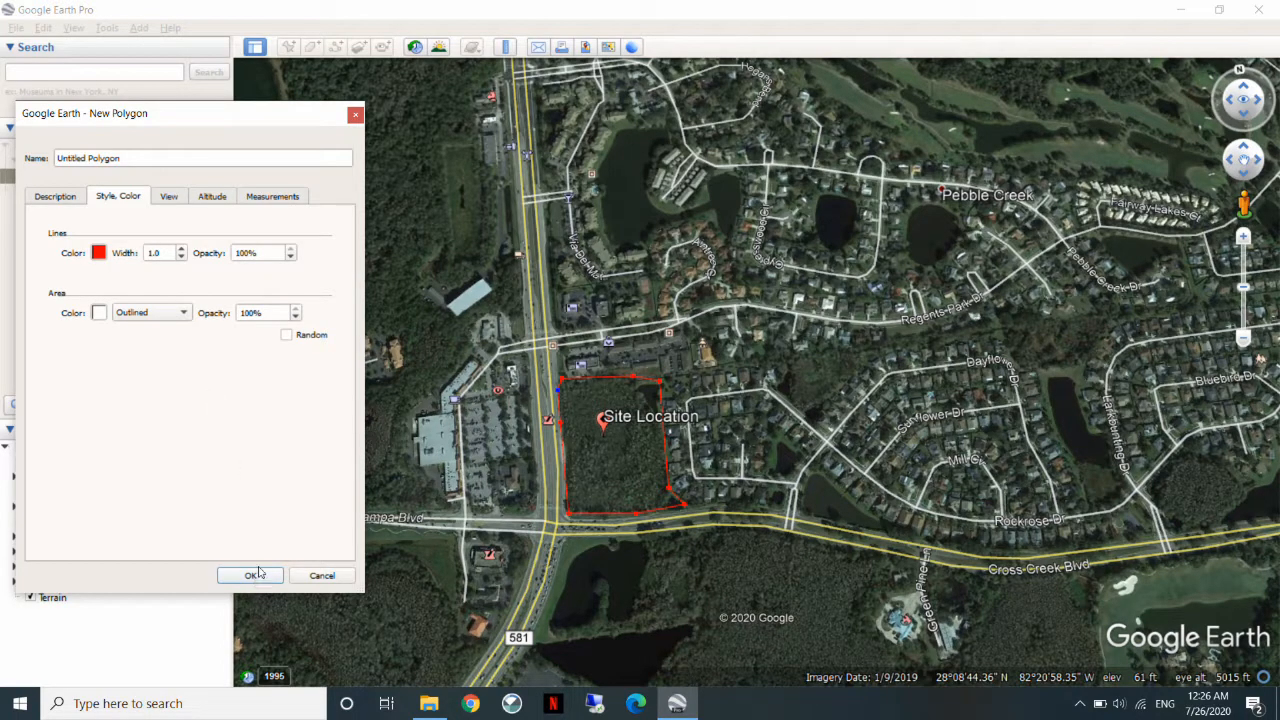
Name the new polygon "Site Boundaries" and save it.
drag(134, 161, 59, 167)
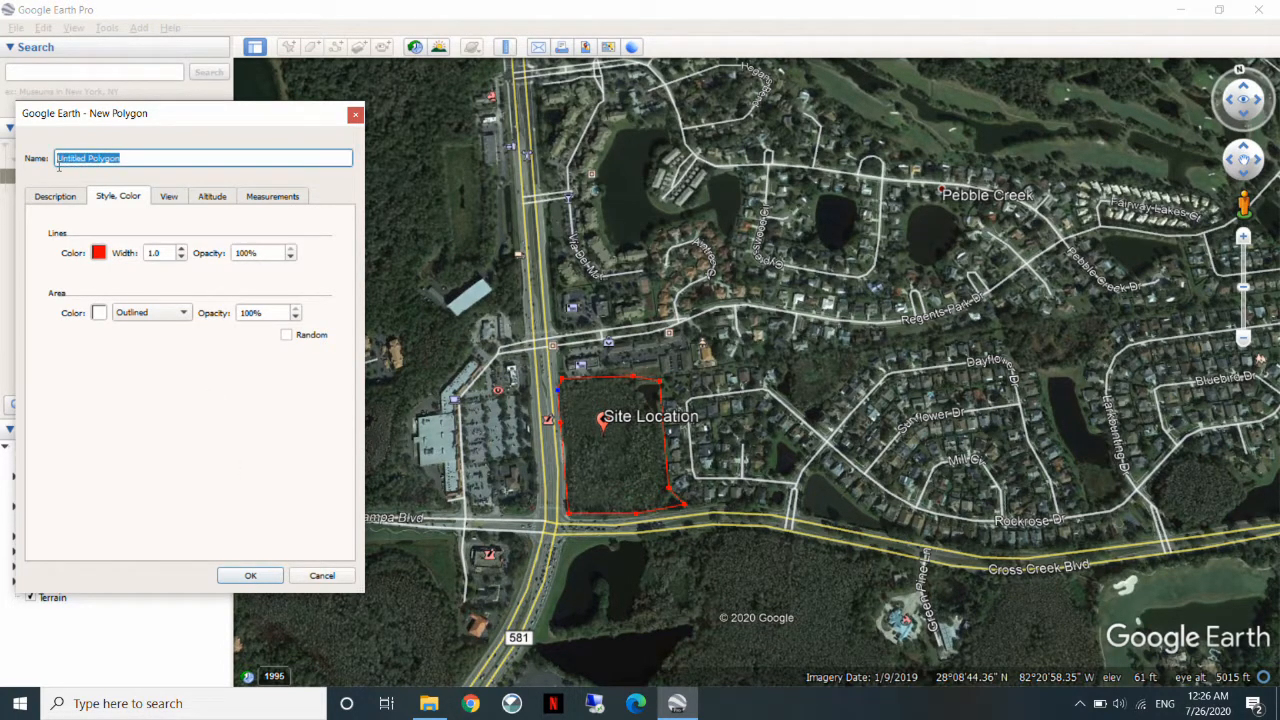
text(Site Boundaries)
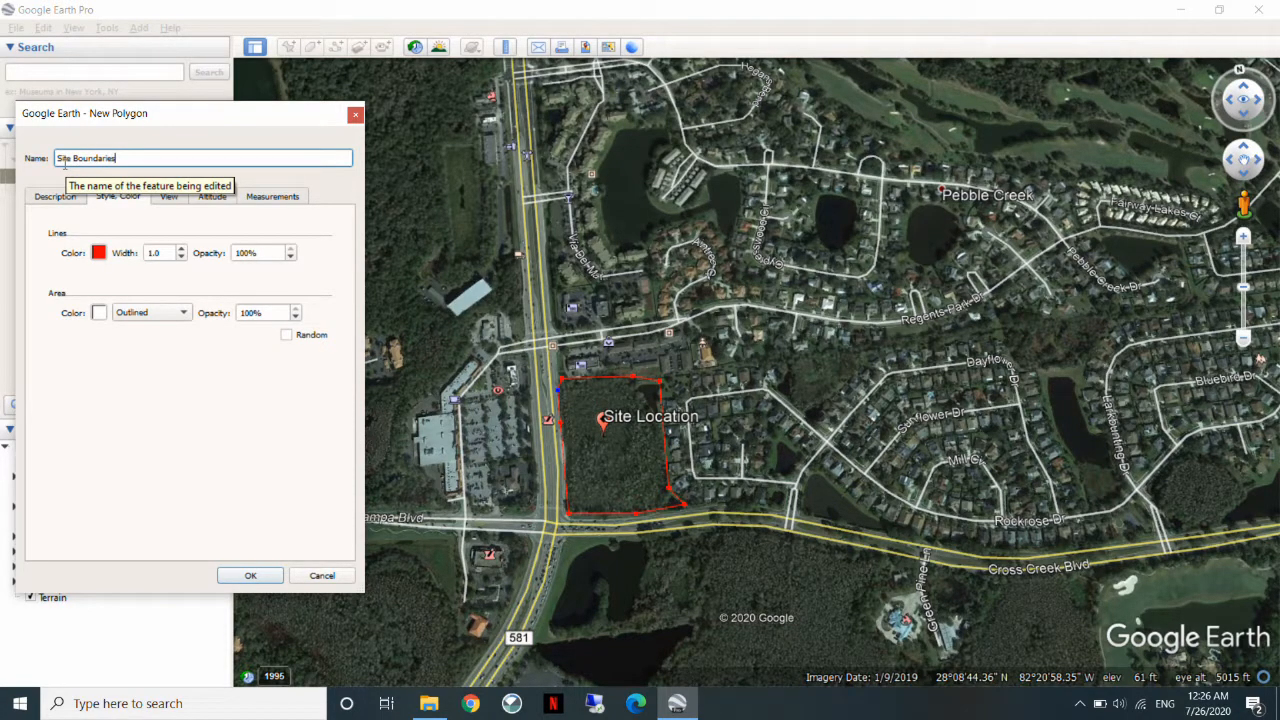
click(250, 575)
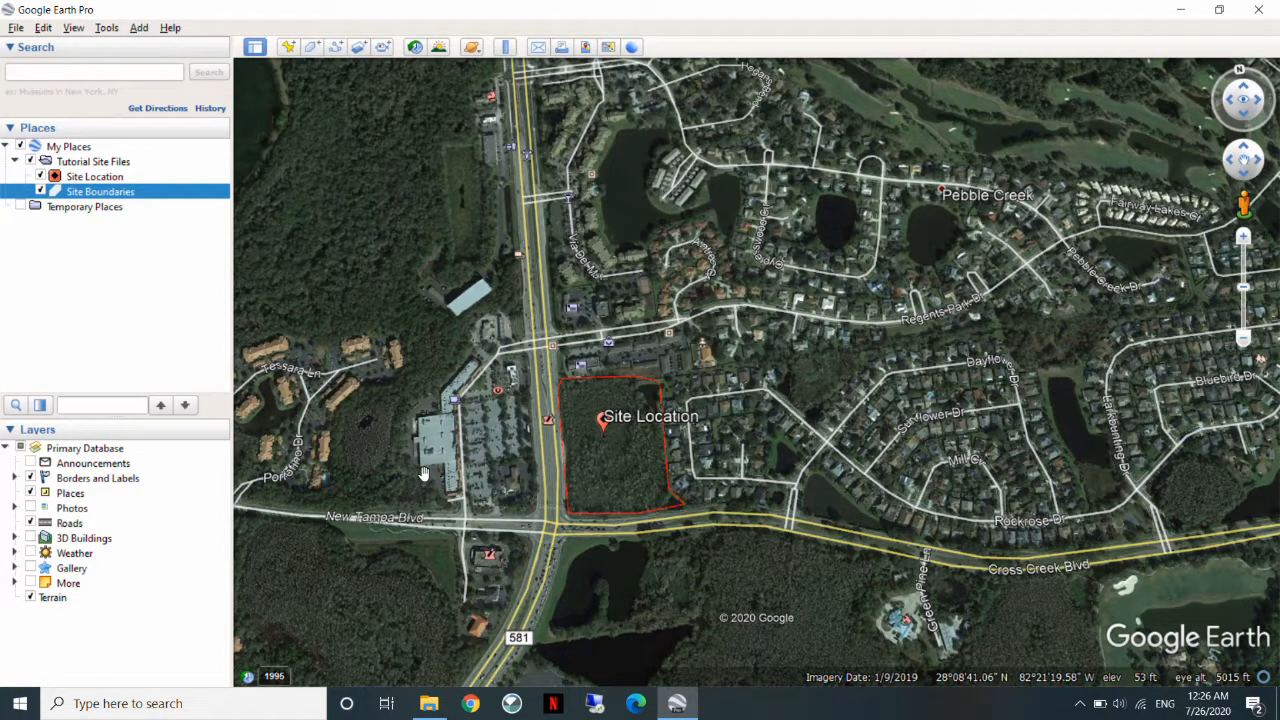
Save the Tutorial Site Files folder to the Desktop as a KMZ file named "Tutorial Site Files".
click(97, 162)
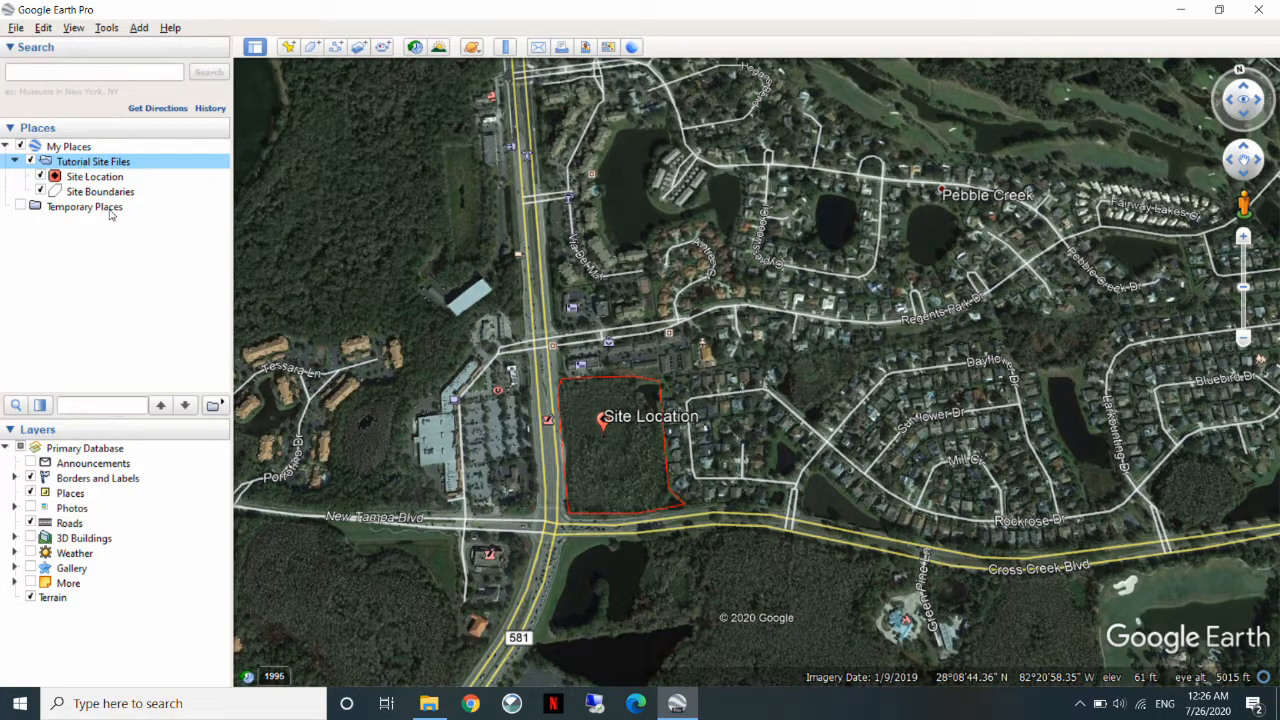
right_click(124, 166)
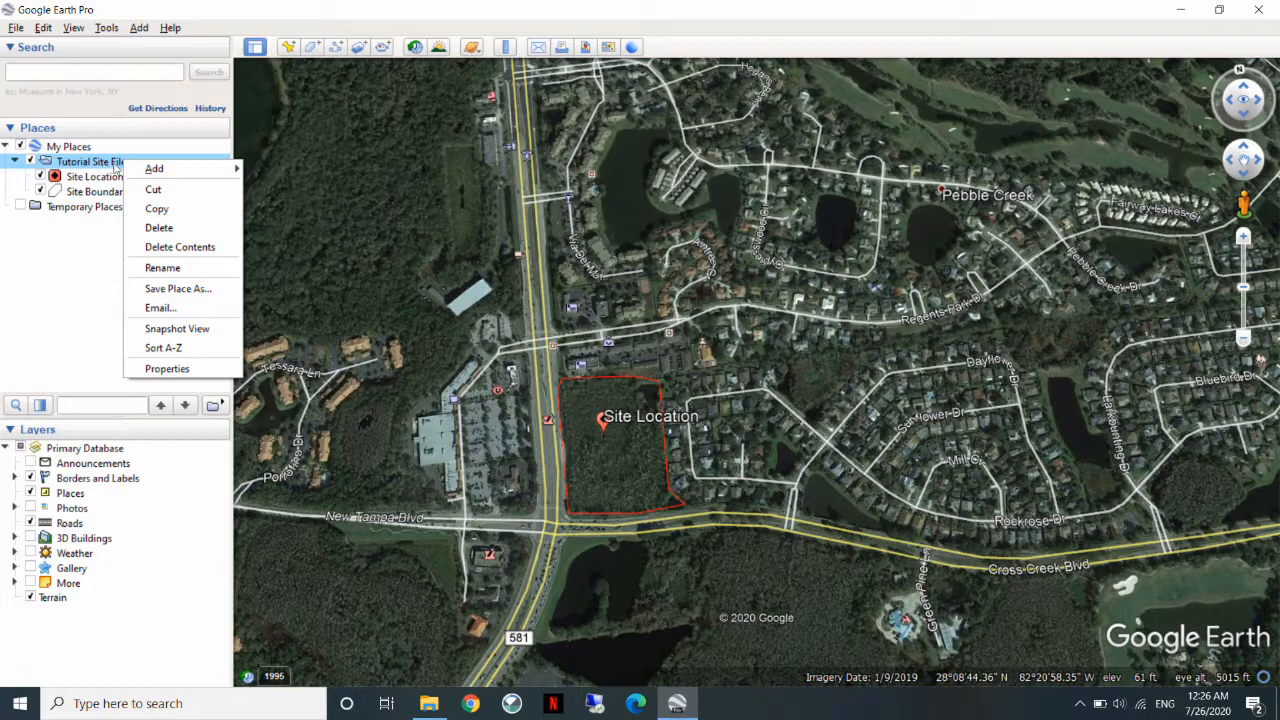
click(184, 288)
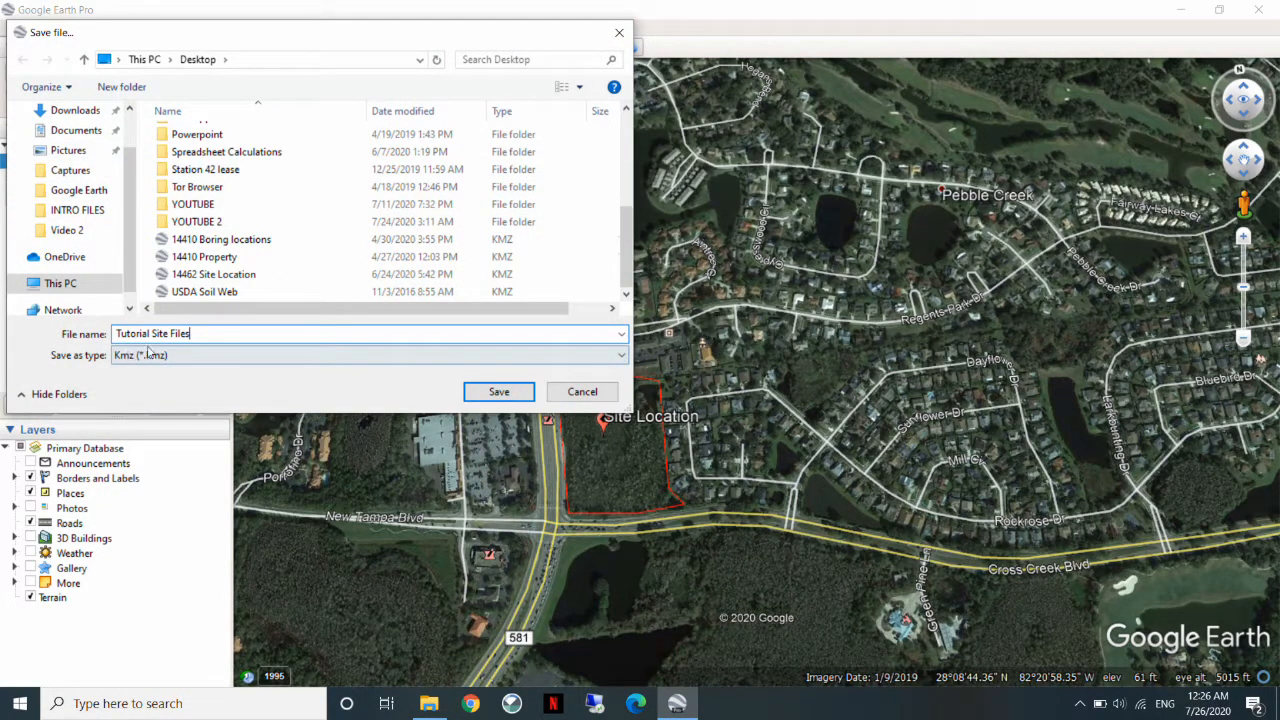
click(499, 392)
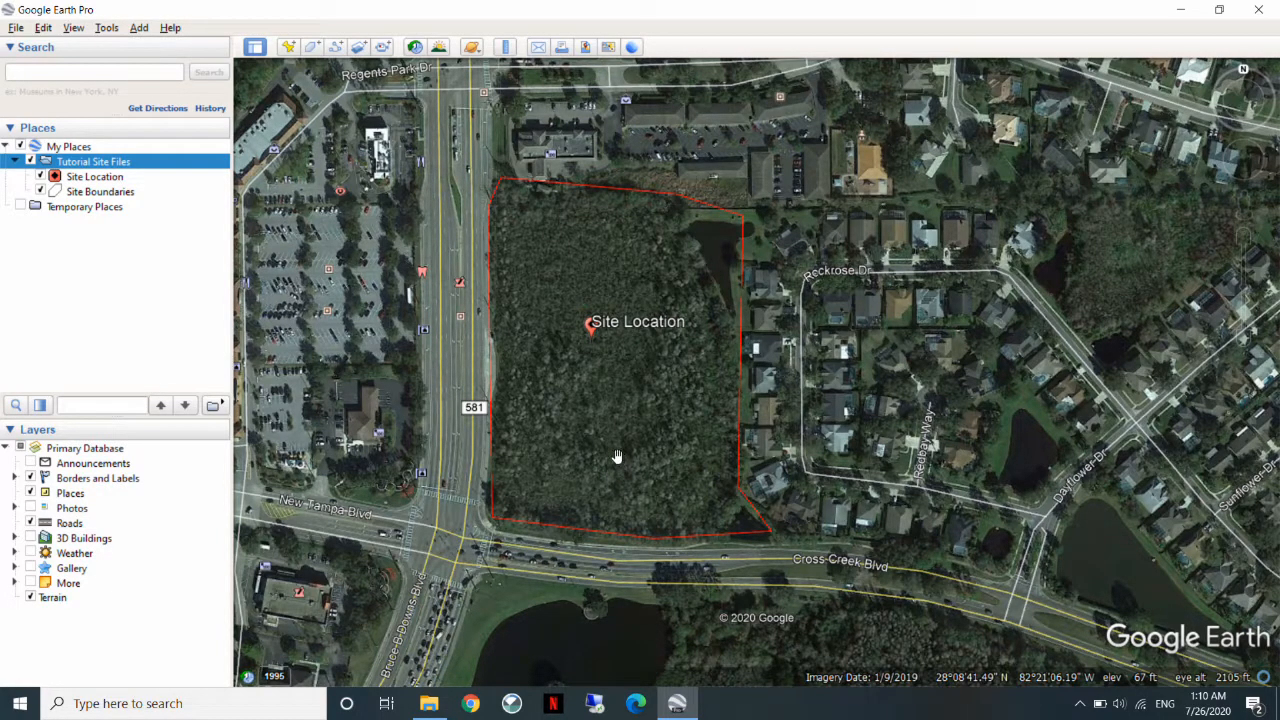
Inspect the site's western edge in Street View from Bruce B Downs Blvd and return to the aerial view of the whole site.
drag(592, 433, 768, 440)
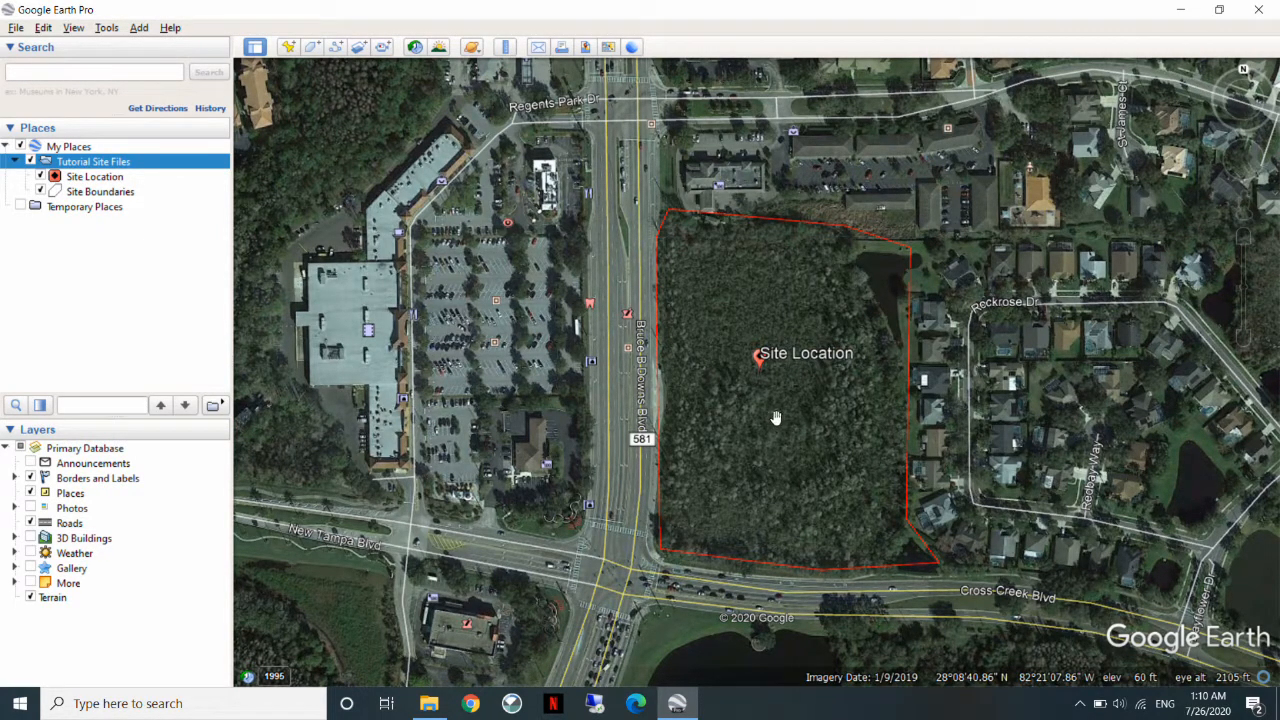
drag(712, 388, 656, 350)
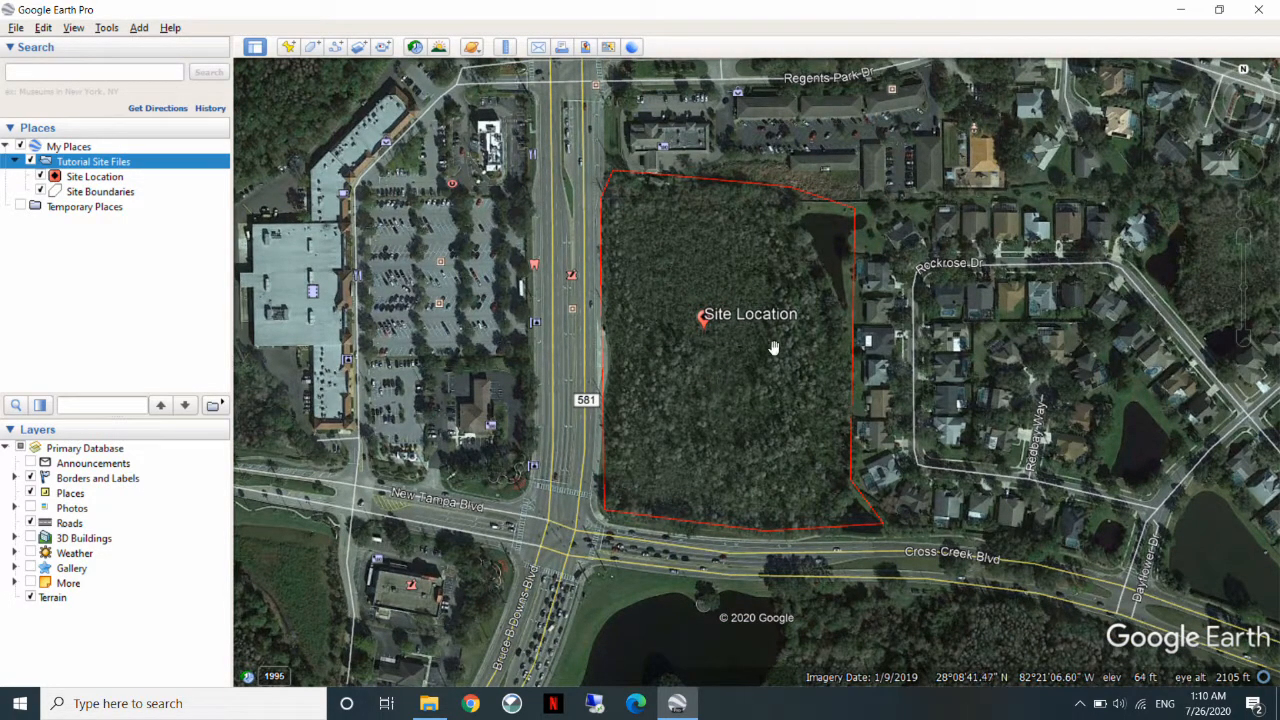
mouse_move(1266, 242)
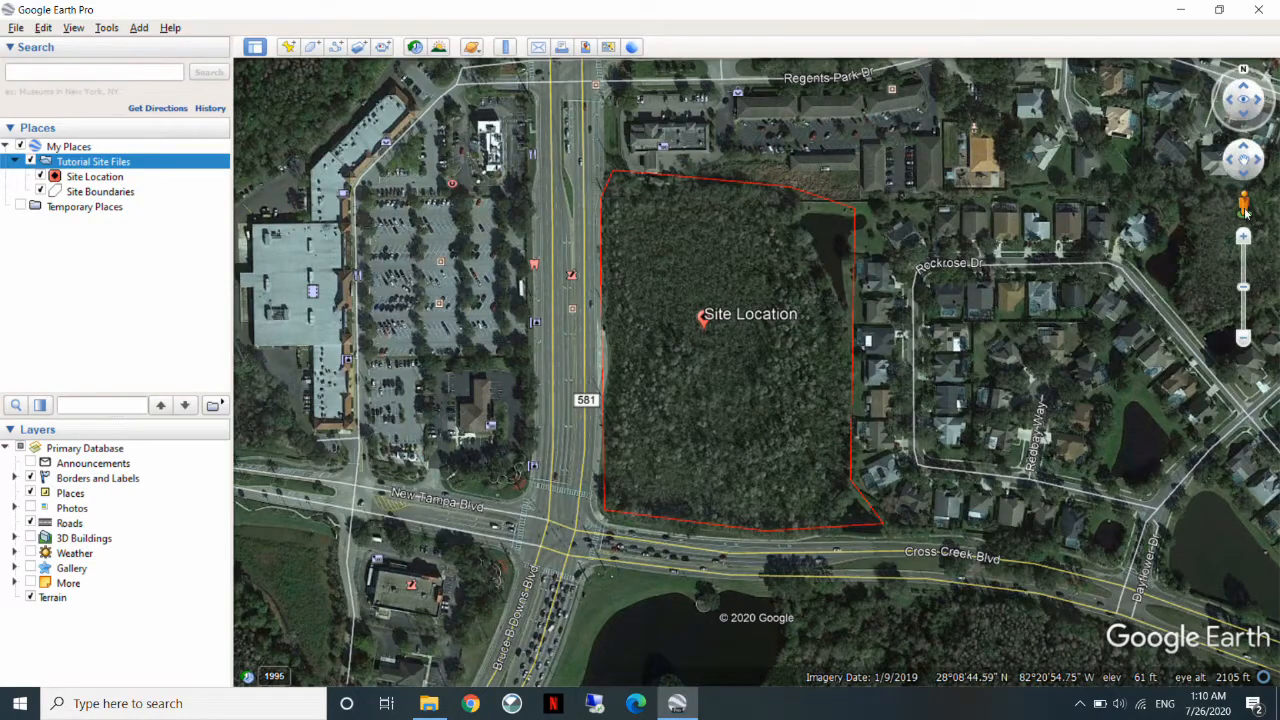
drag(1246, 206, 587, 268)
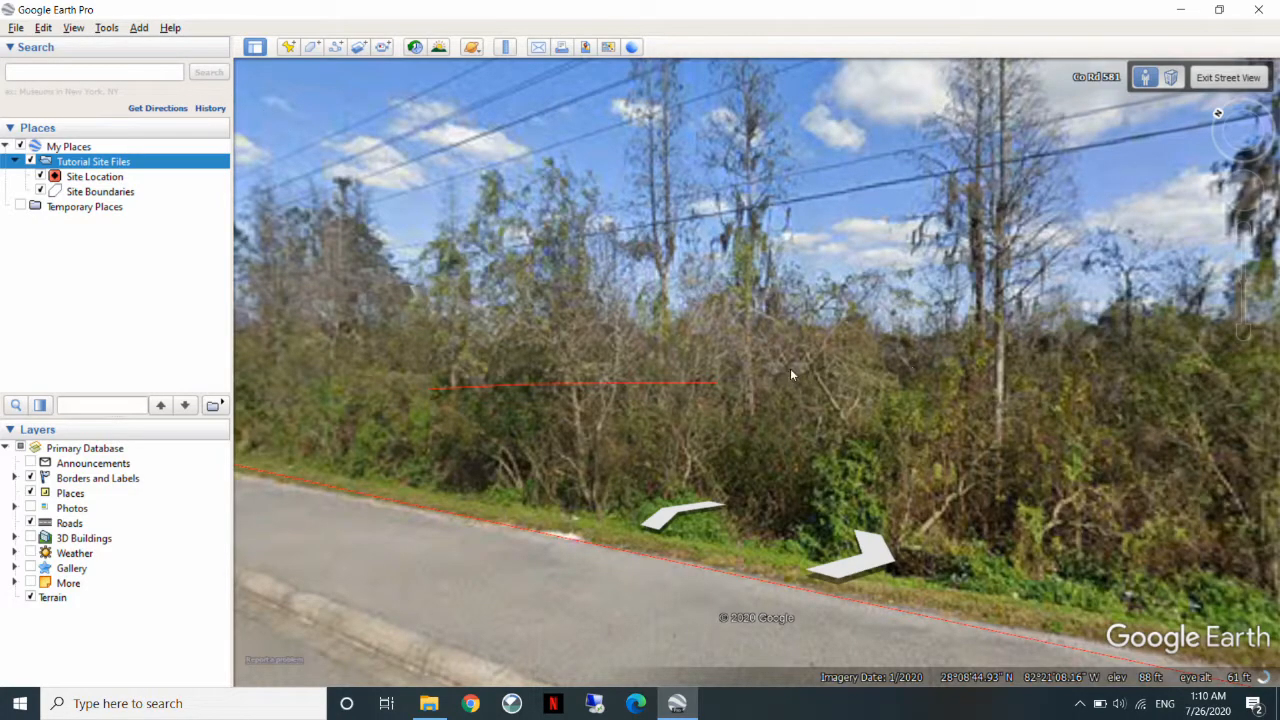
drag(917, 278, 856, 237)
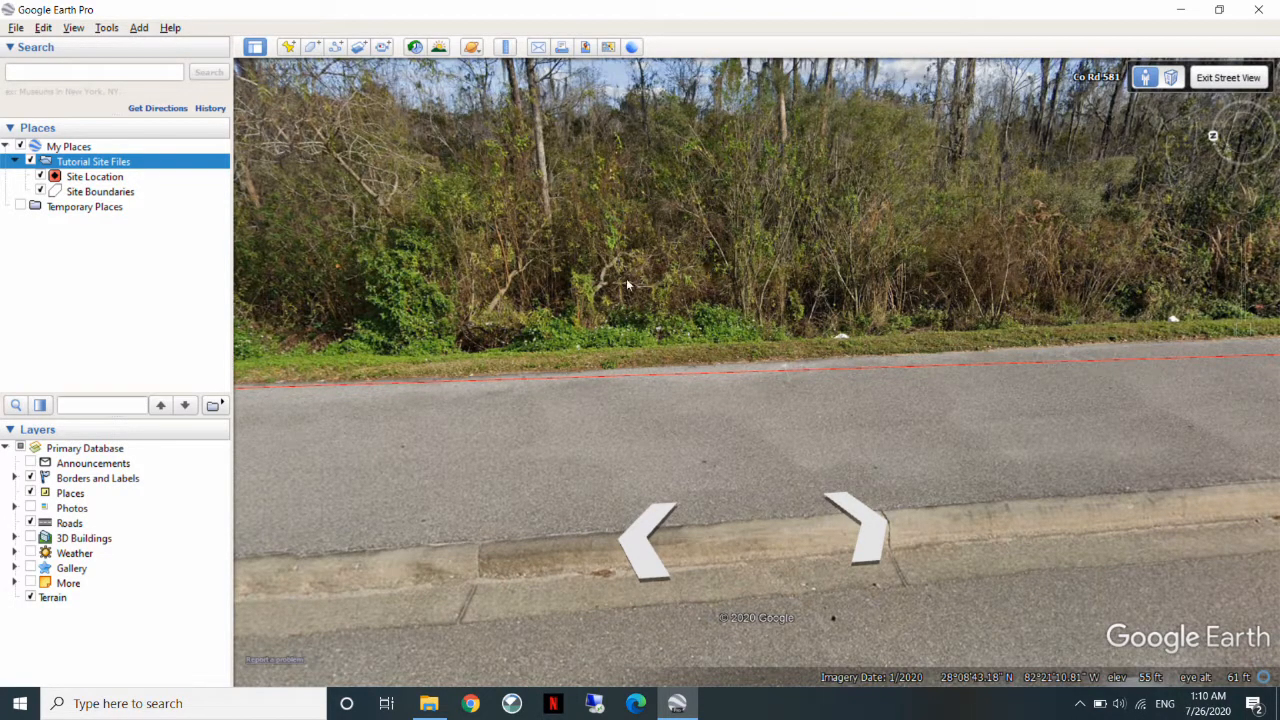
drag(614, 242, 494, 309)
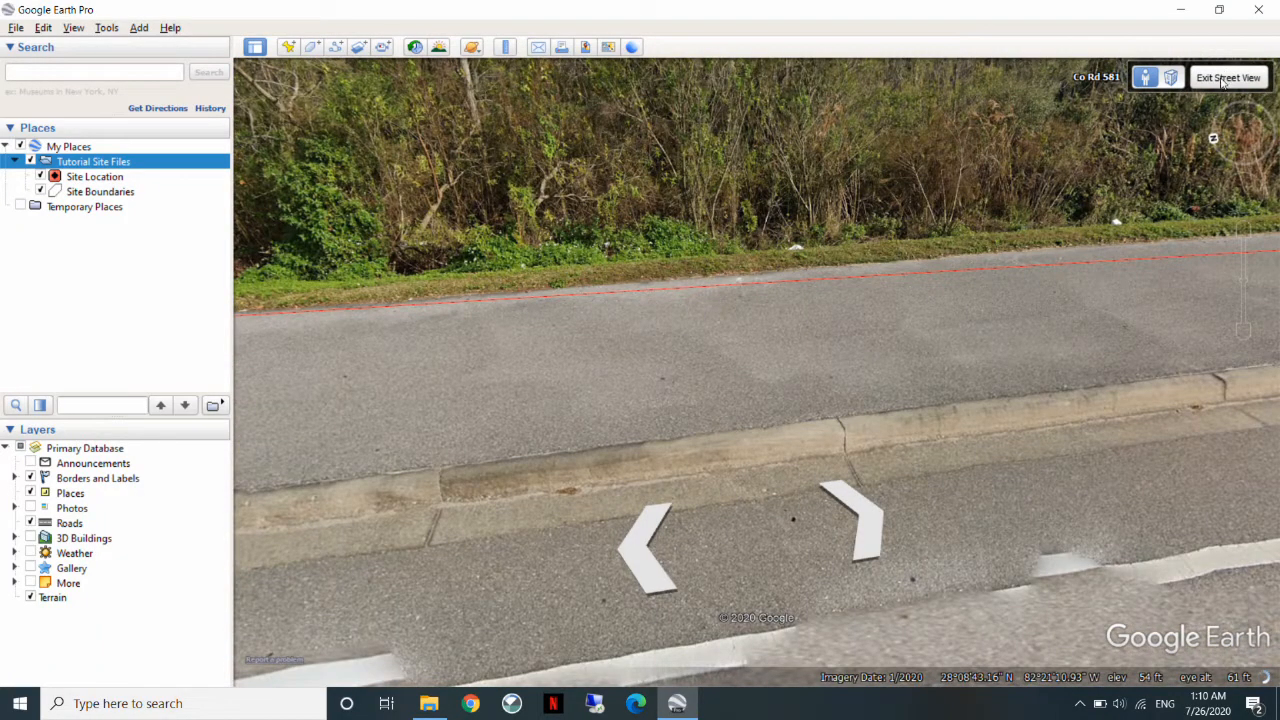
click(1222, 80)
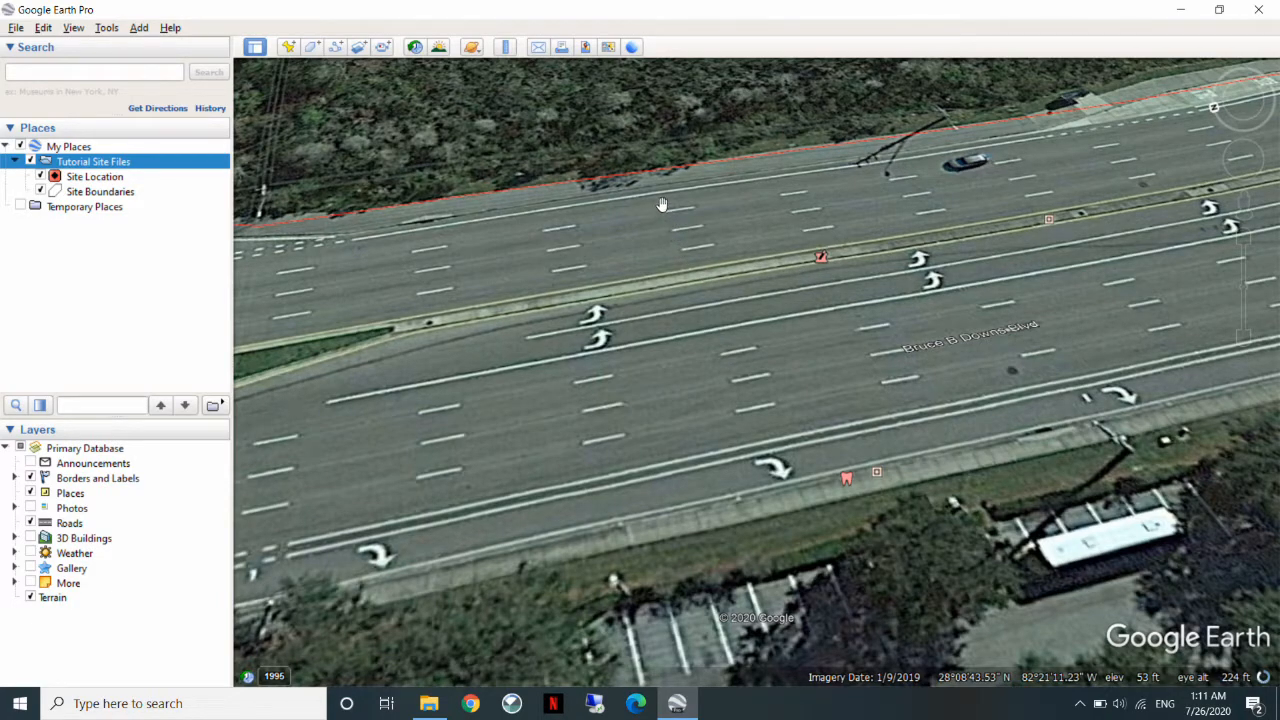
middle_drag(662, 204, 662, 170)
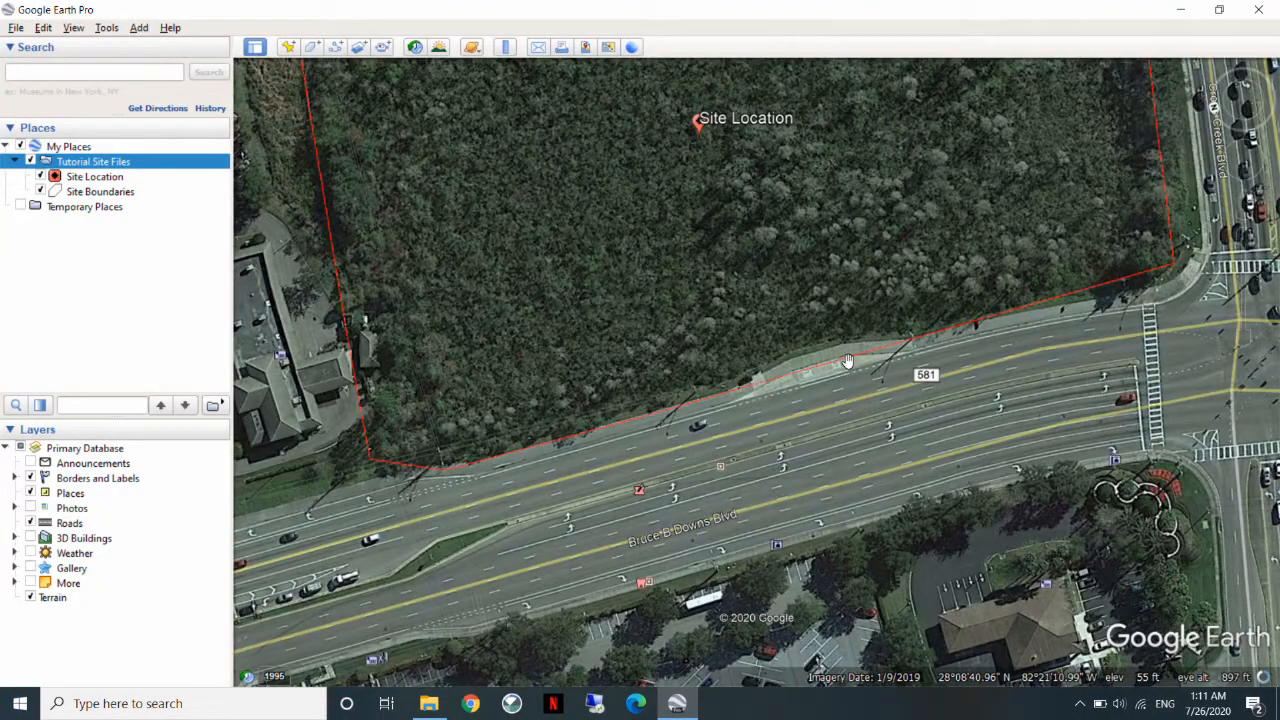
scroll(847, 360, down, 4)
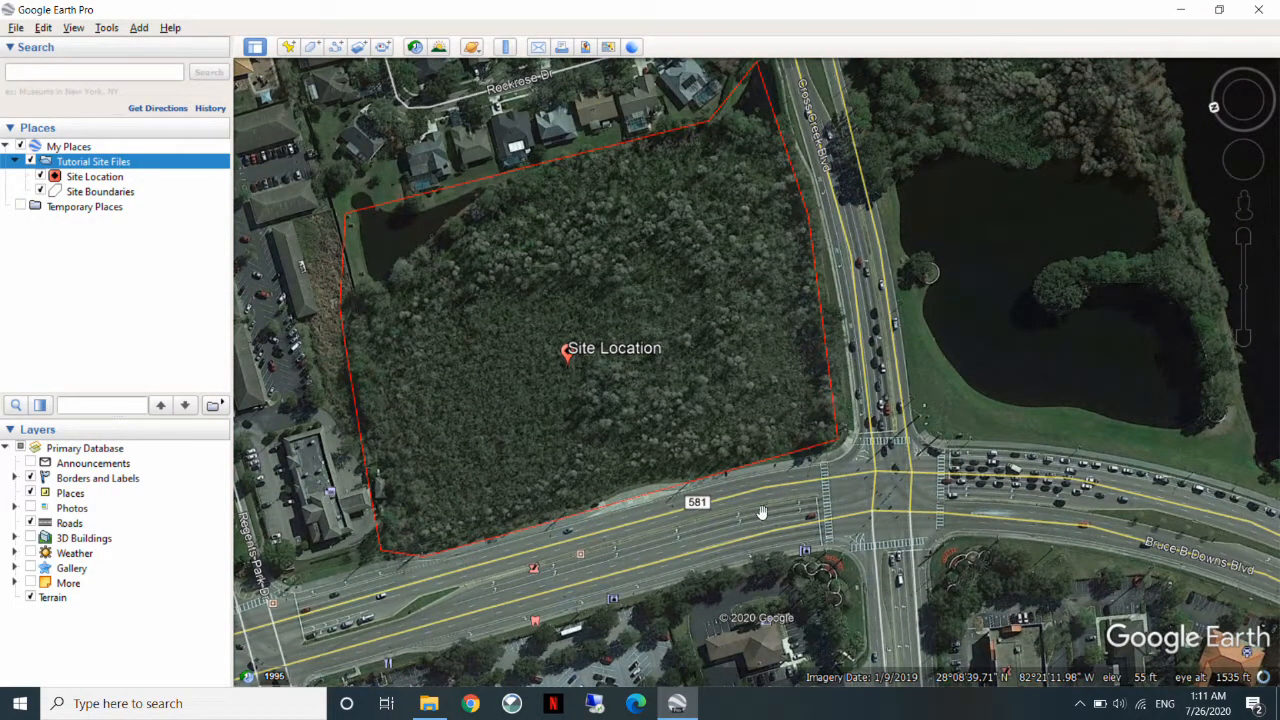
scroll(780, 500, down, 2)
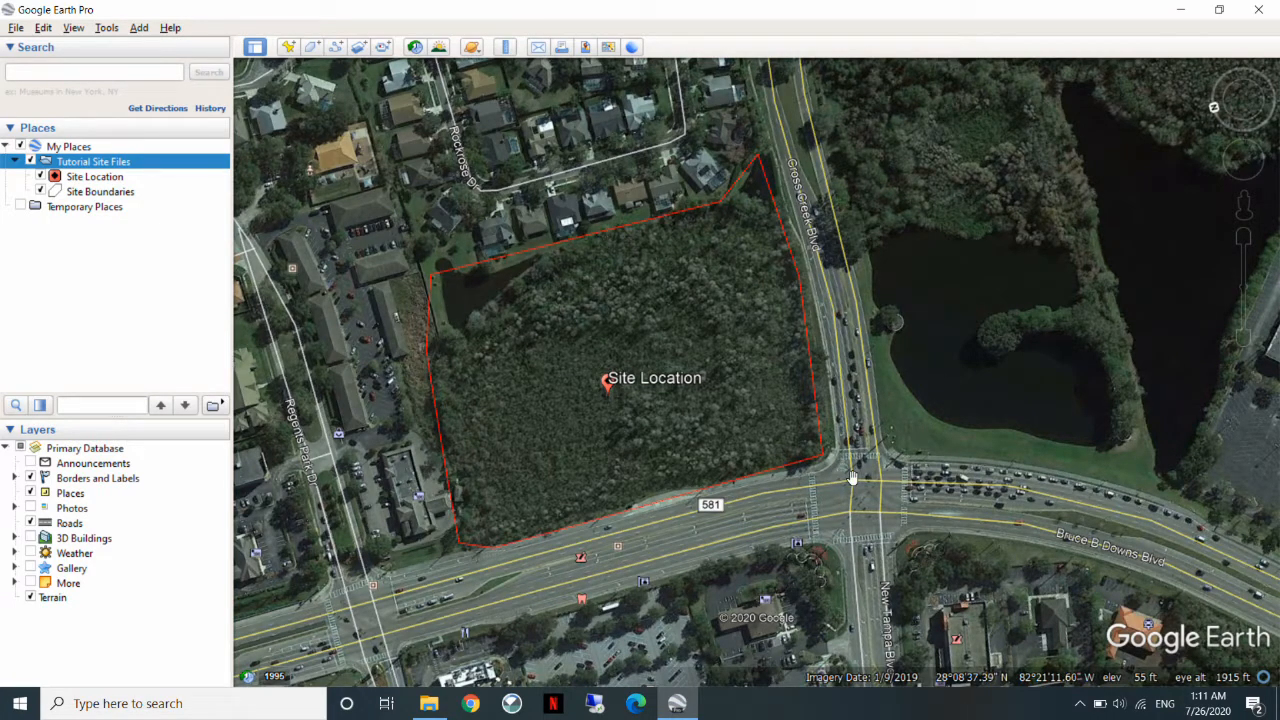
click(1079, 703)
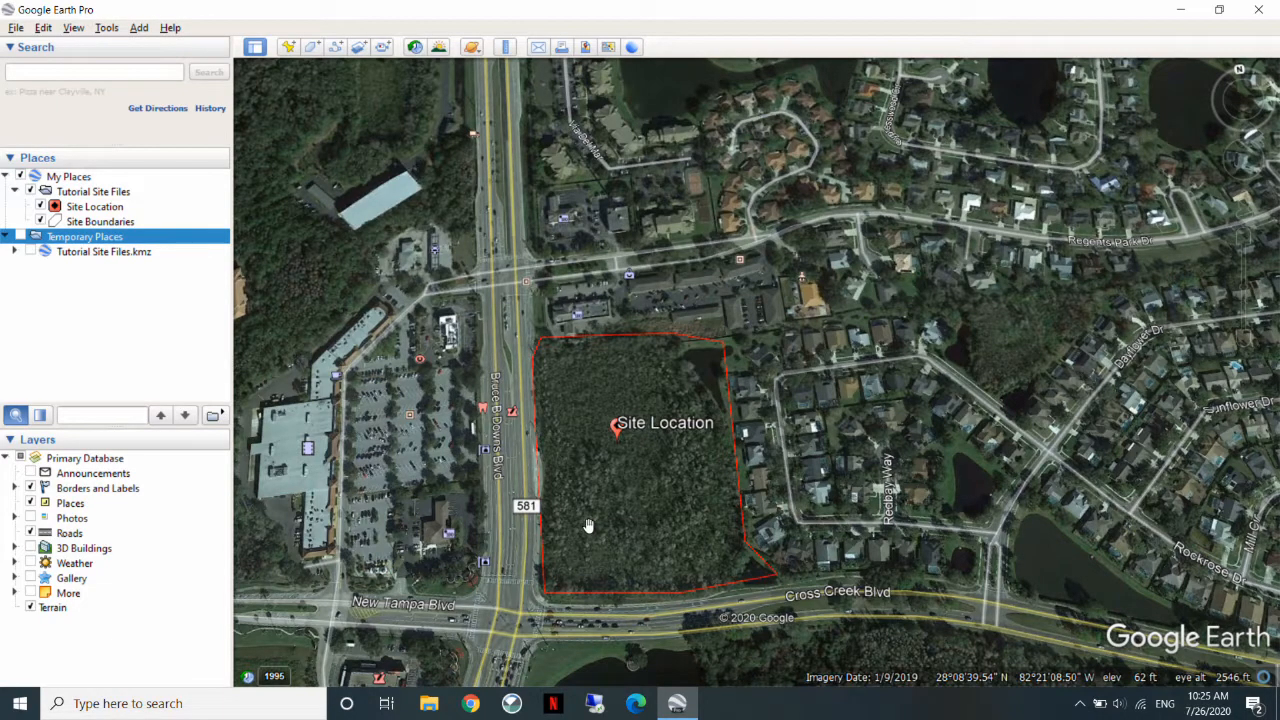
drag(587, 527, 687, 477)
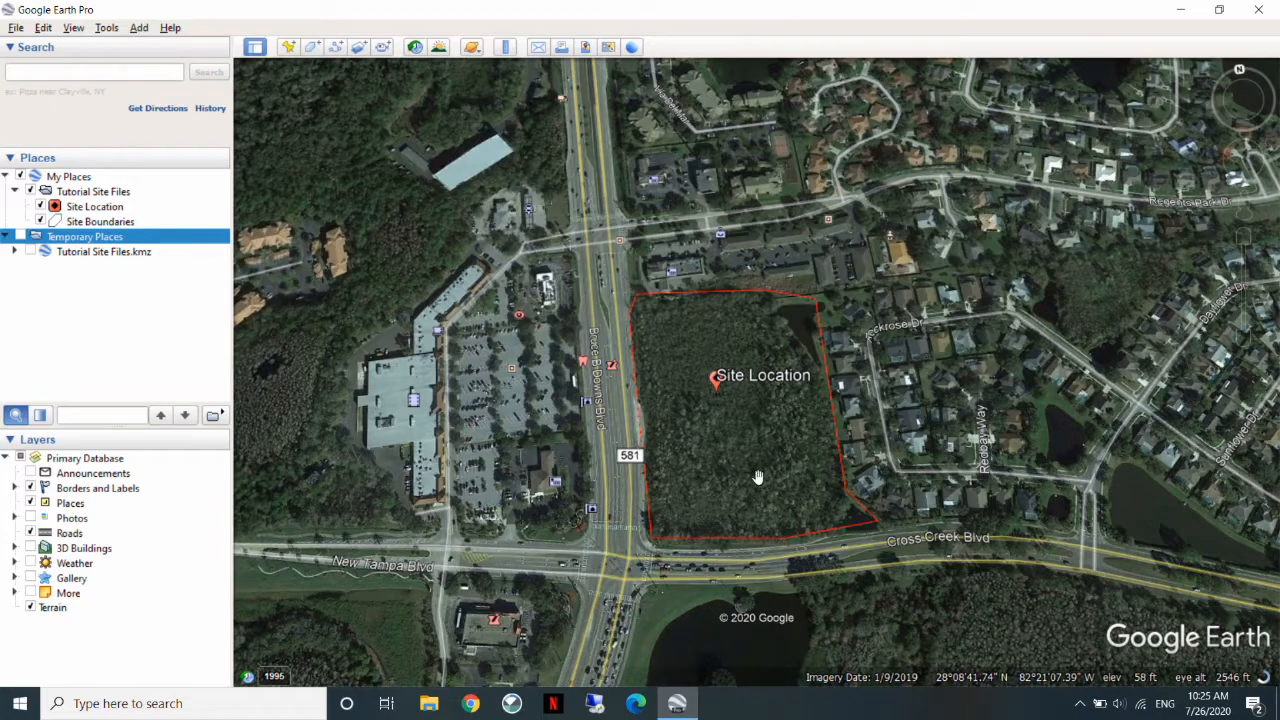
drag(838, 462, 953, 462)
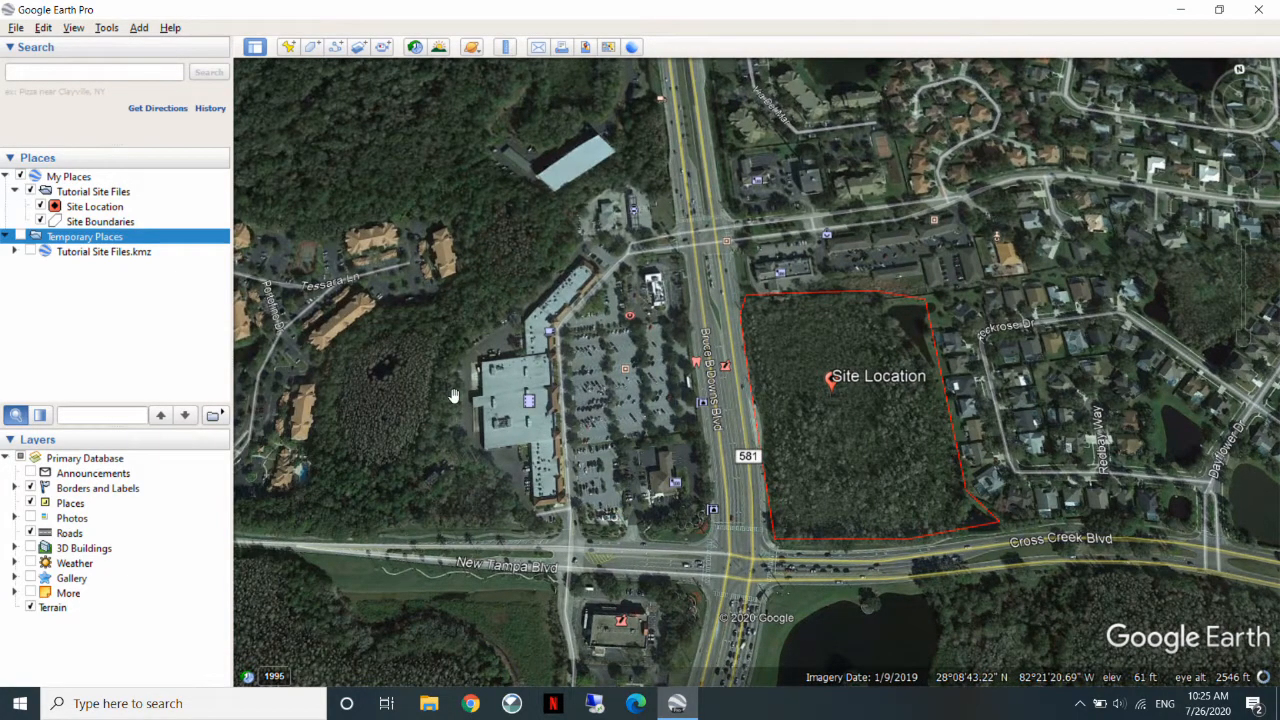
drag(468, 400, 590, 415)
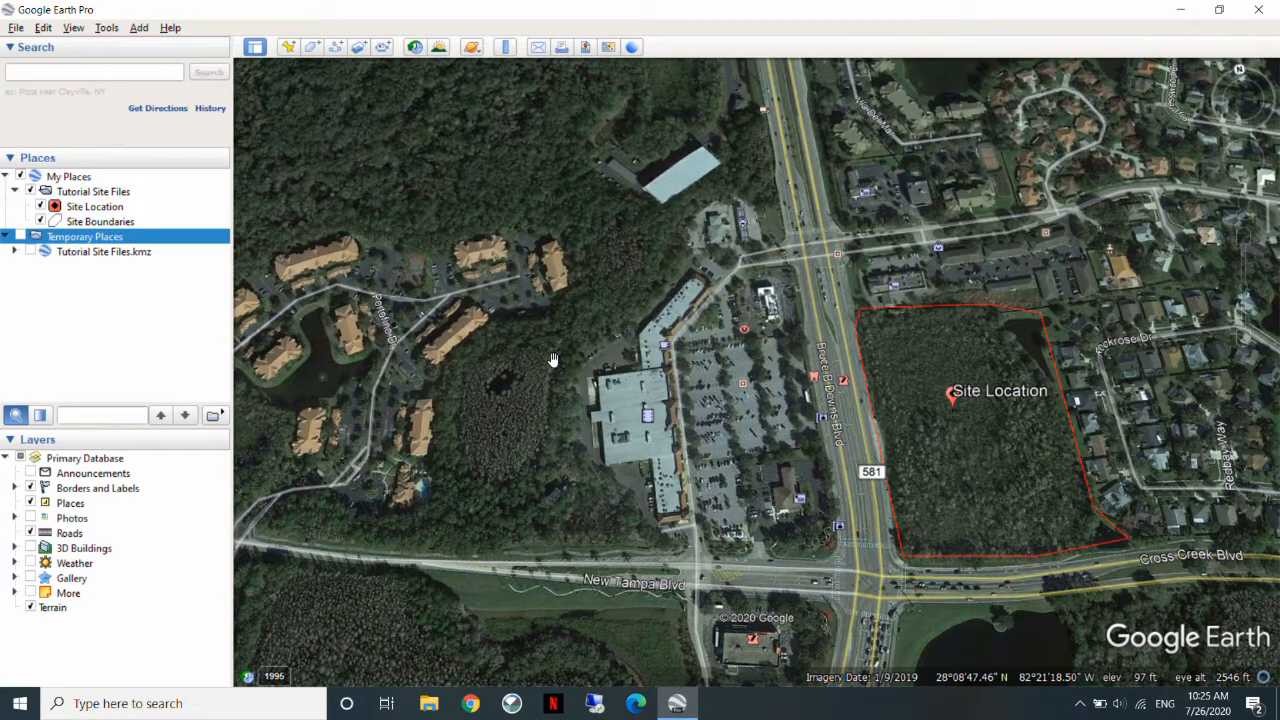